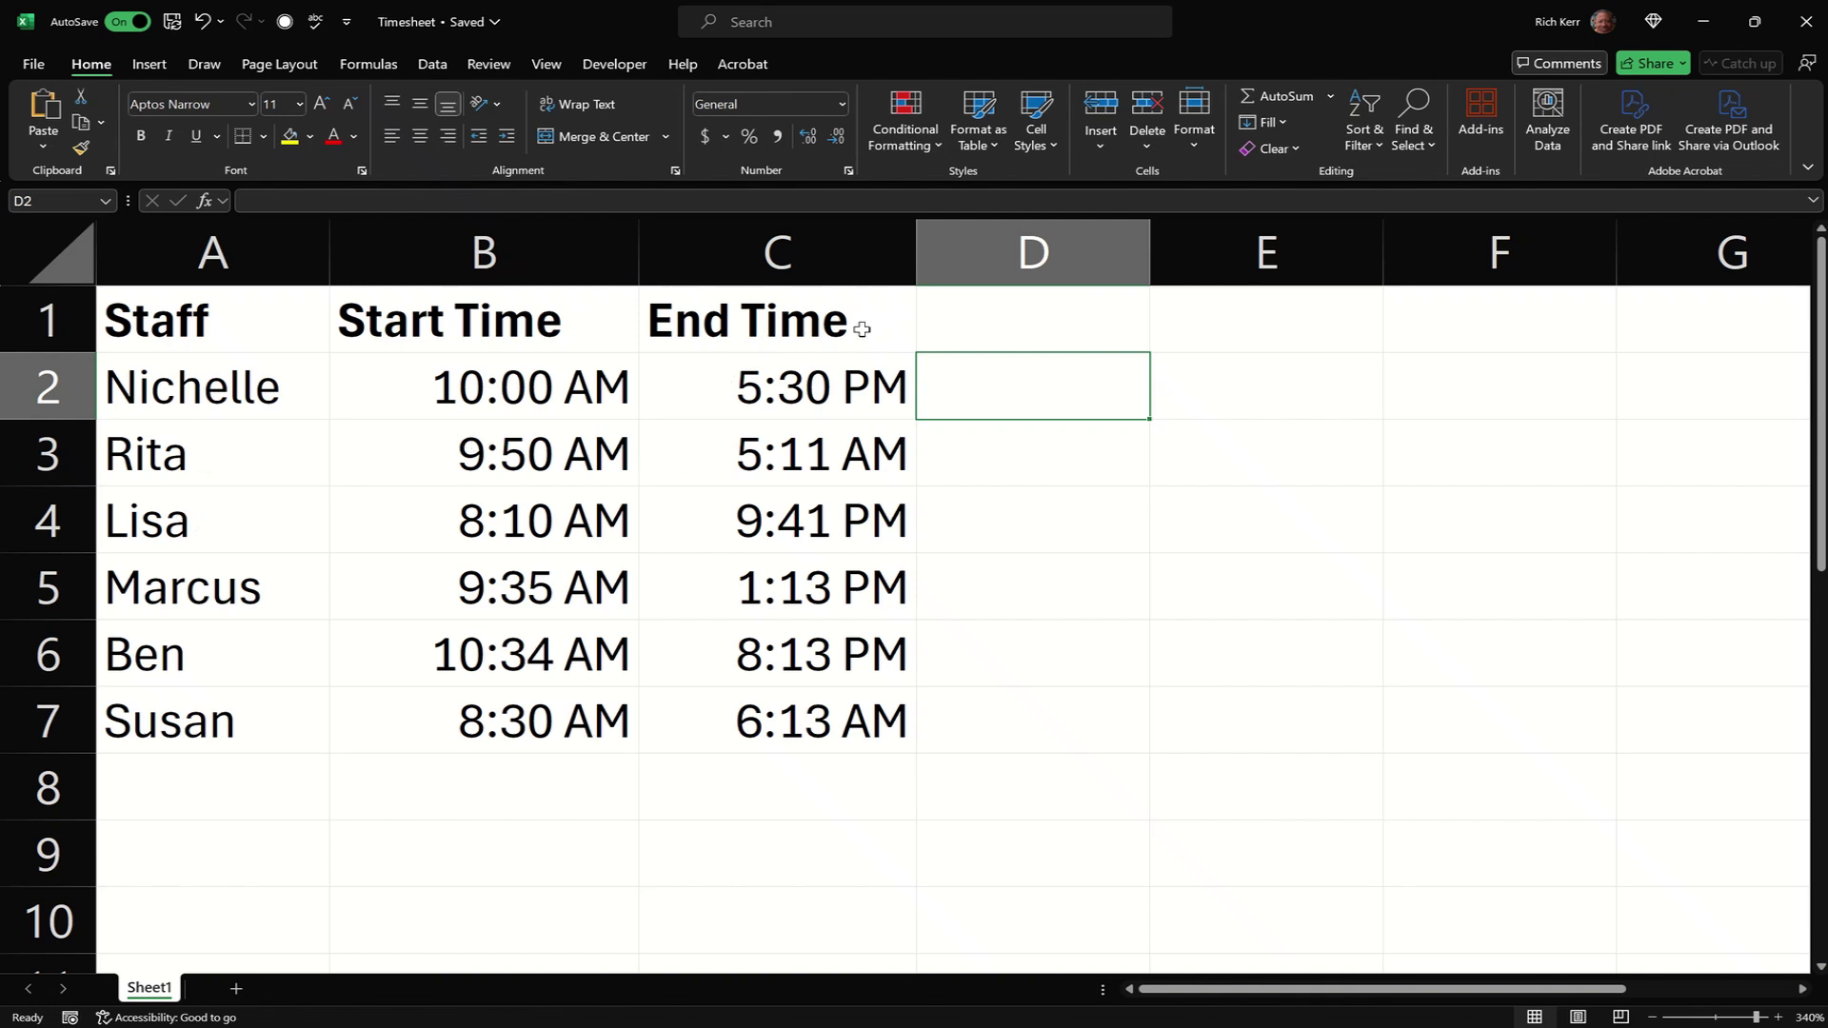
Head D1 as Duration and enter =C2-B2 in D2, giving 7:30 AM for Nichelle
{"action": "left_click", "coordinate": [1060, 304]}
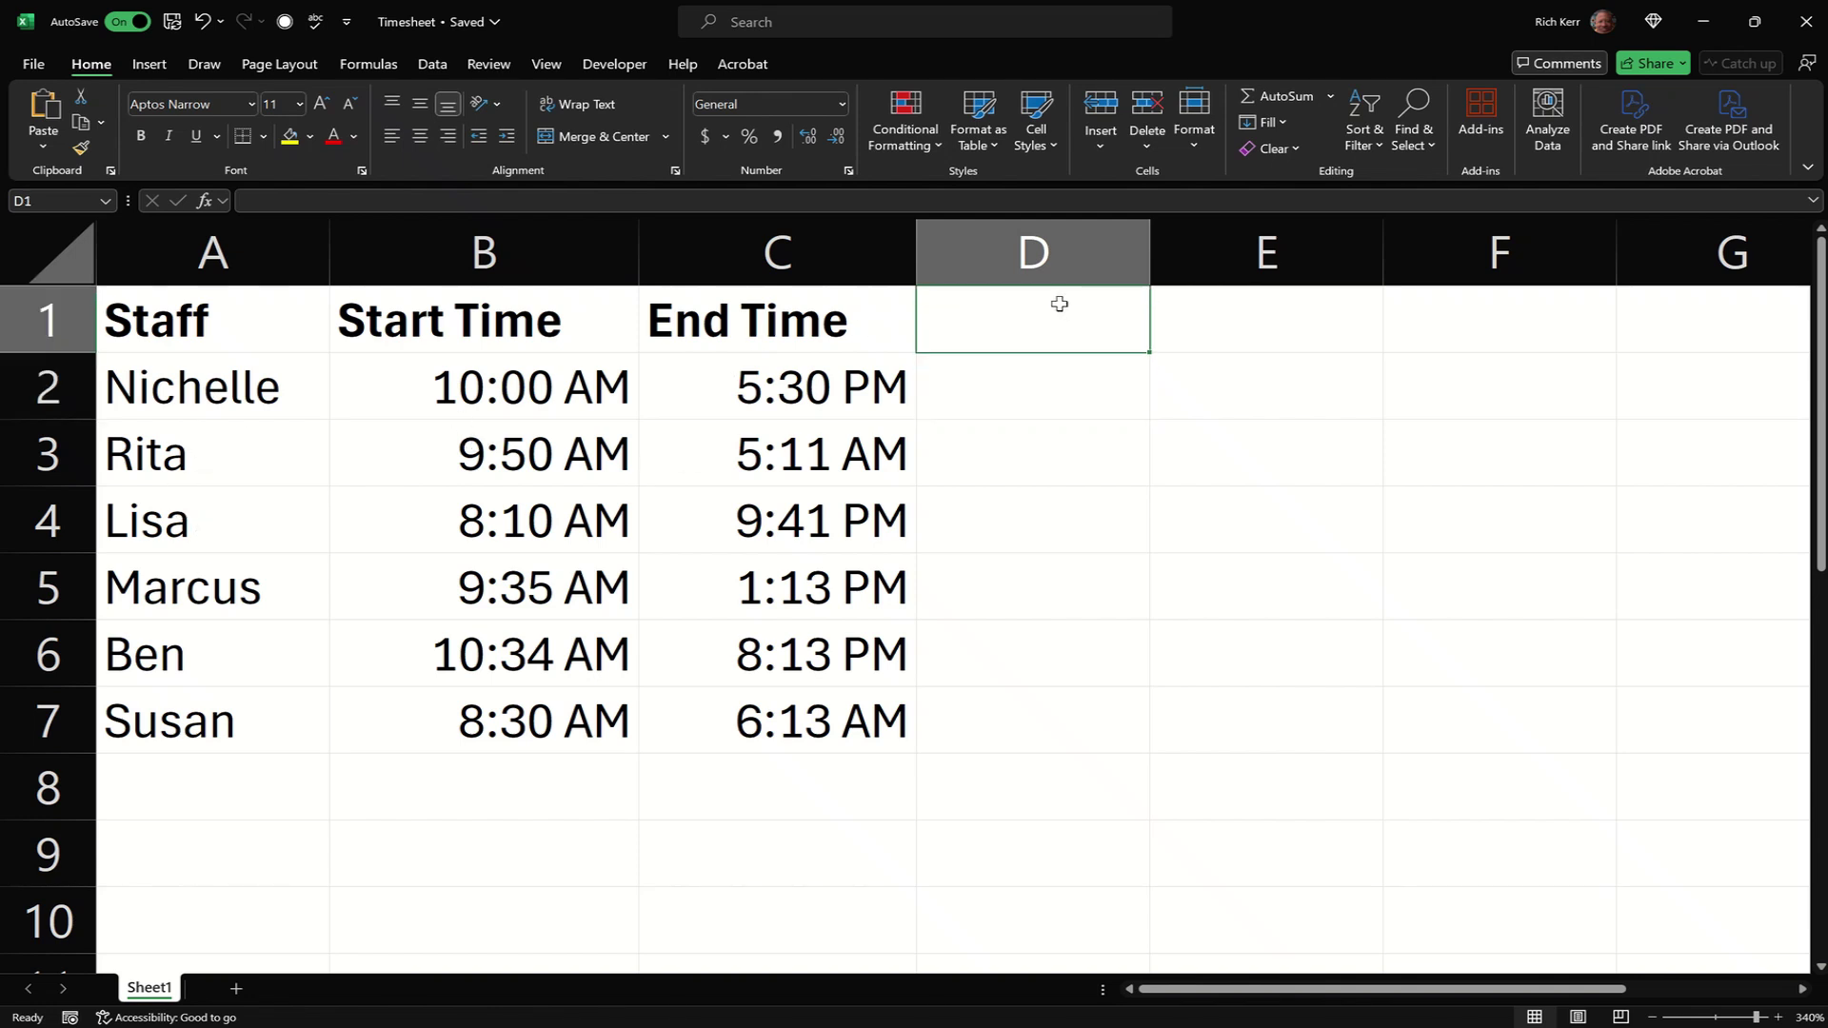
{"action": "type", "text": "dUR"}
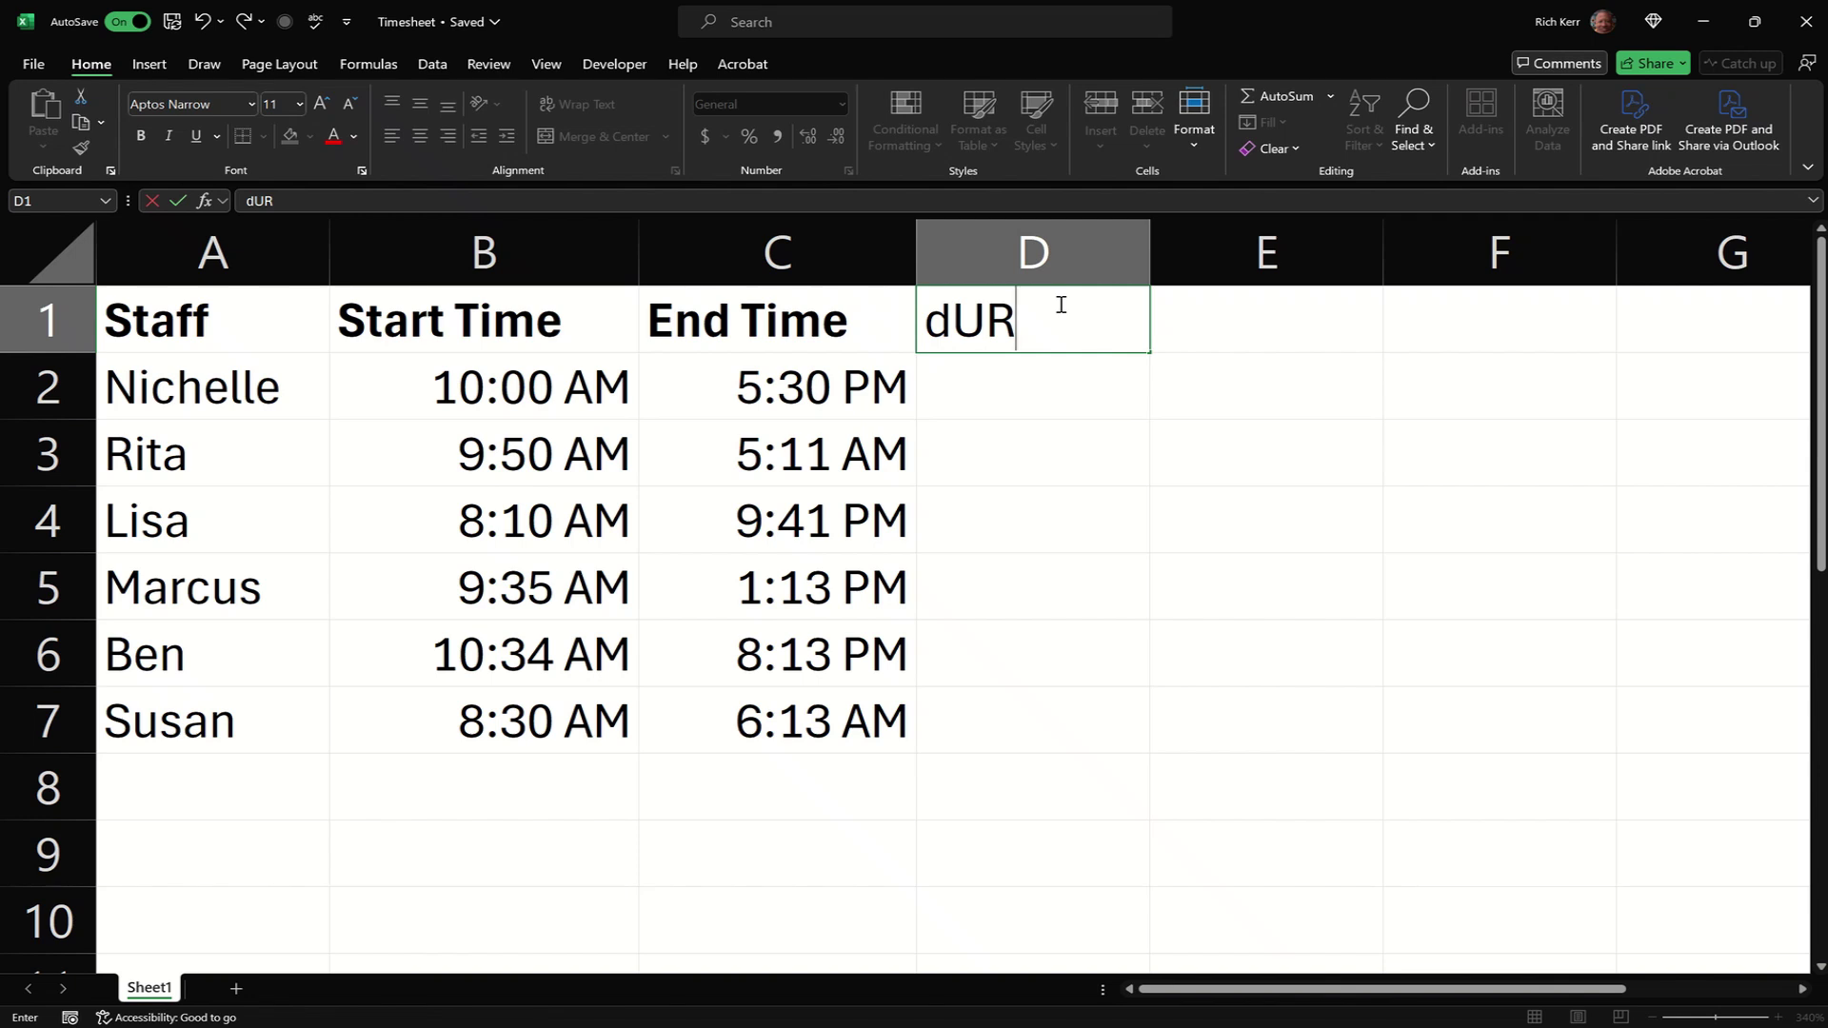
{"action": "type", "text": "ATION"}
{"action": "key", "text": "Return"}
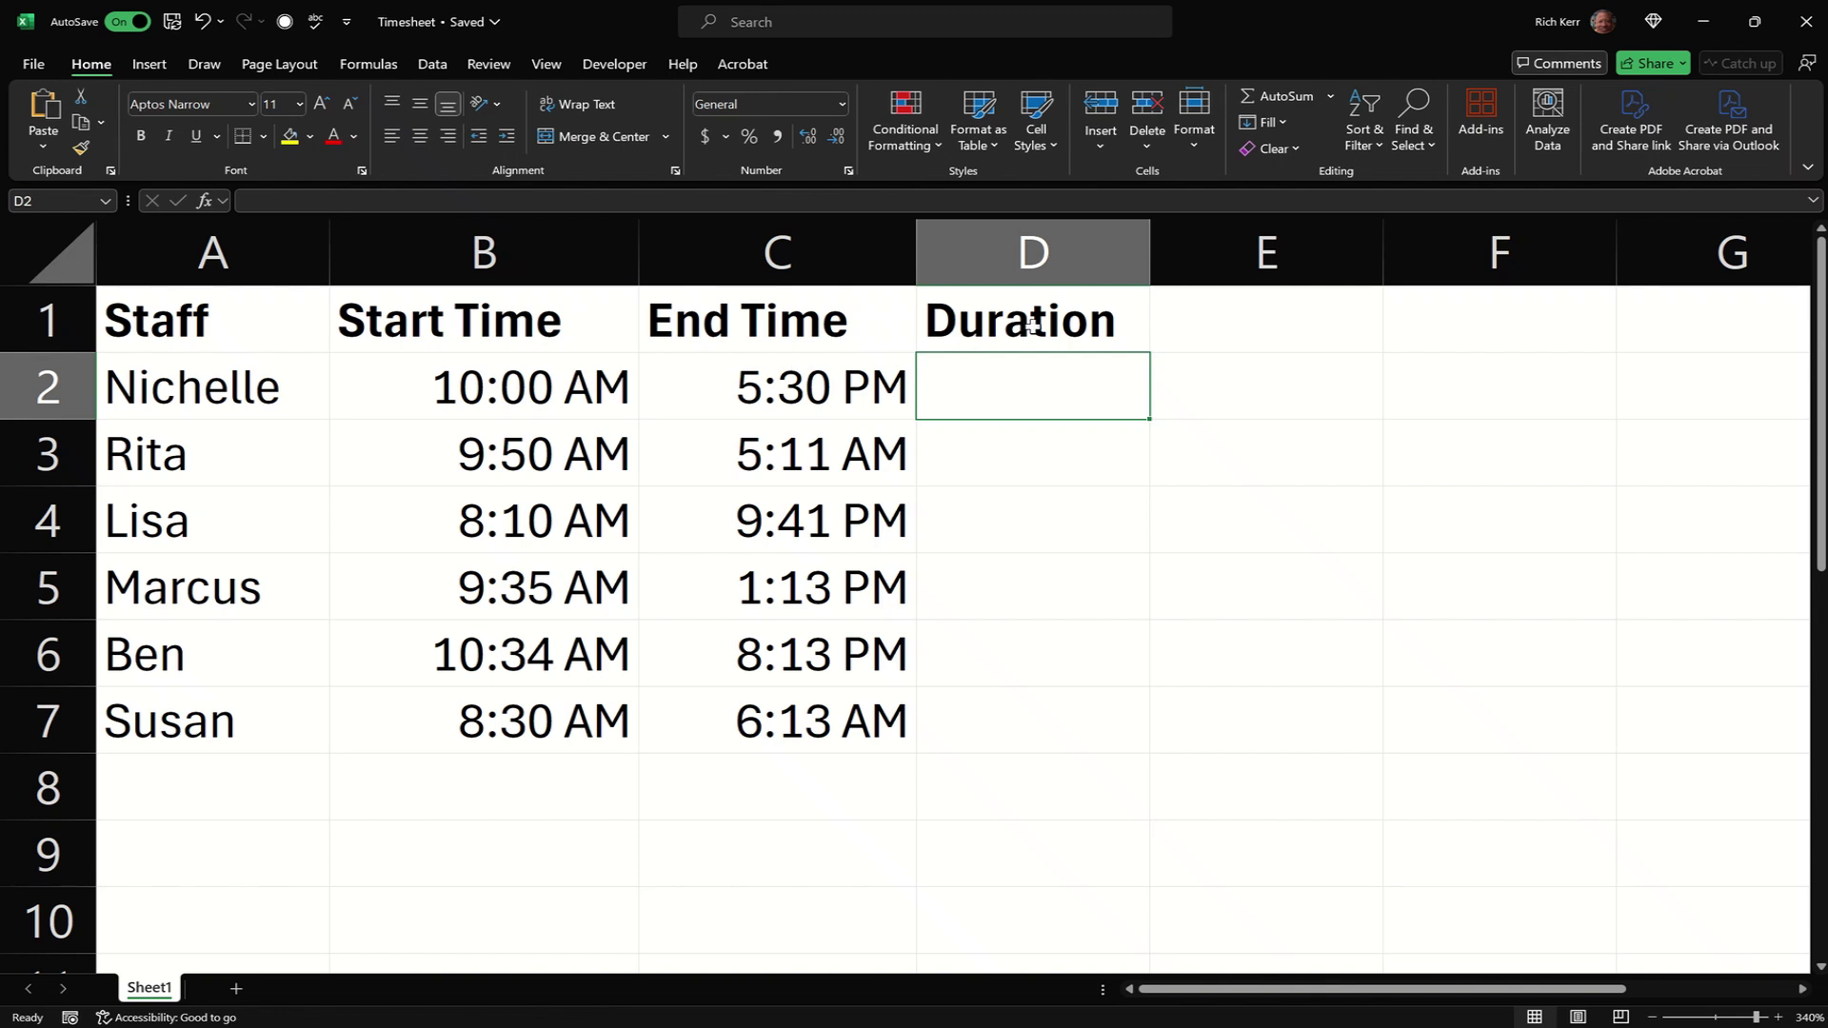
{"action": "type", "text": "="}
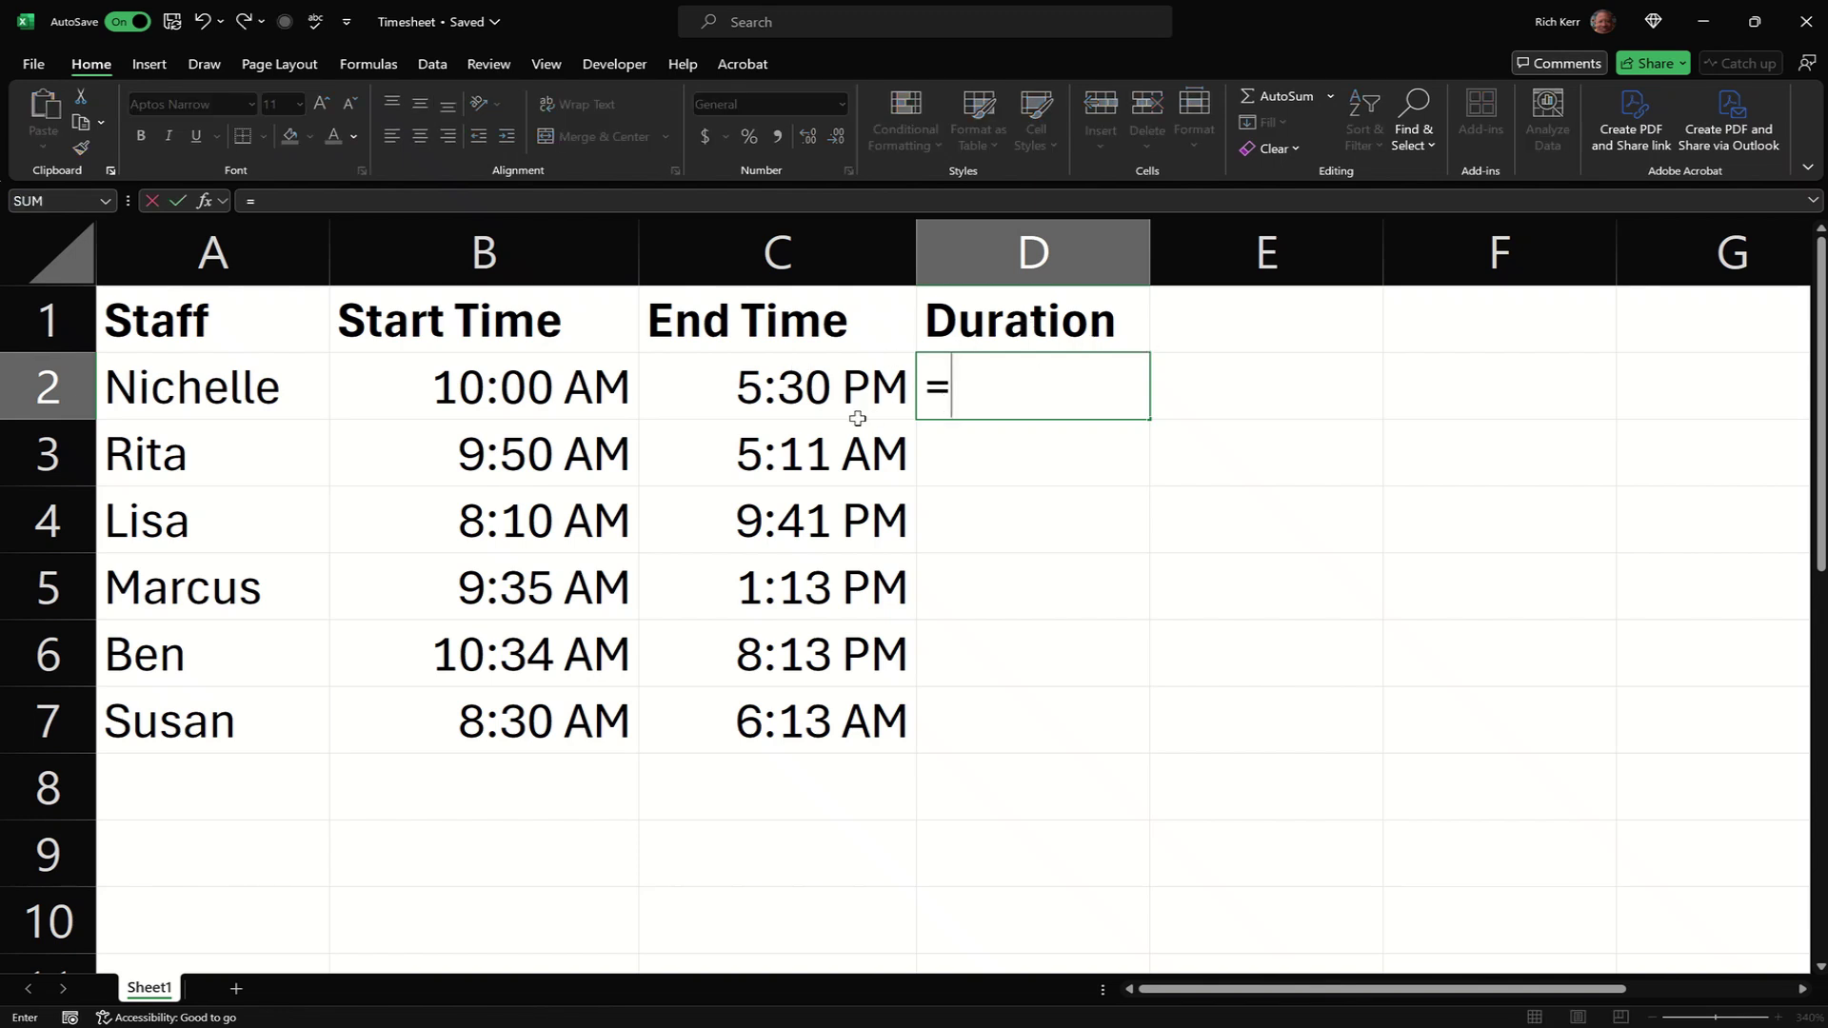
{"action": "left_click", "coordinate": [820, 385]}
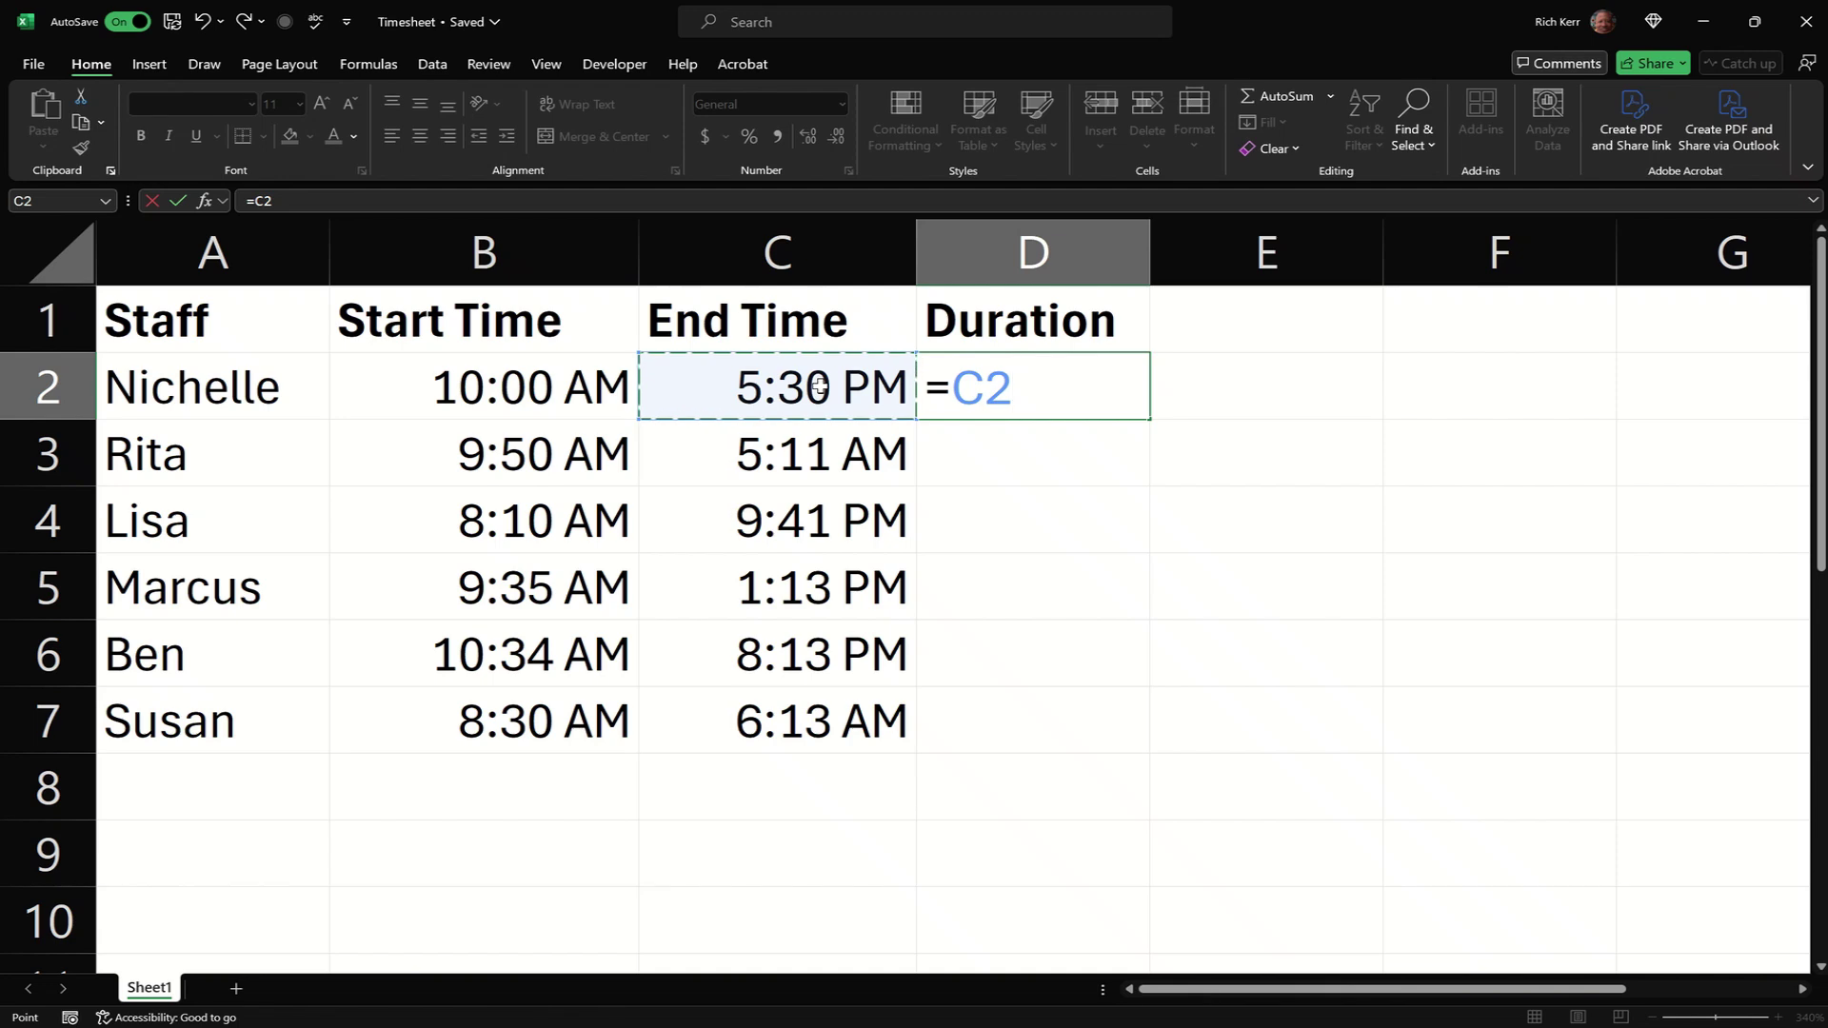
{"action": "type", "text": "-"}
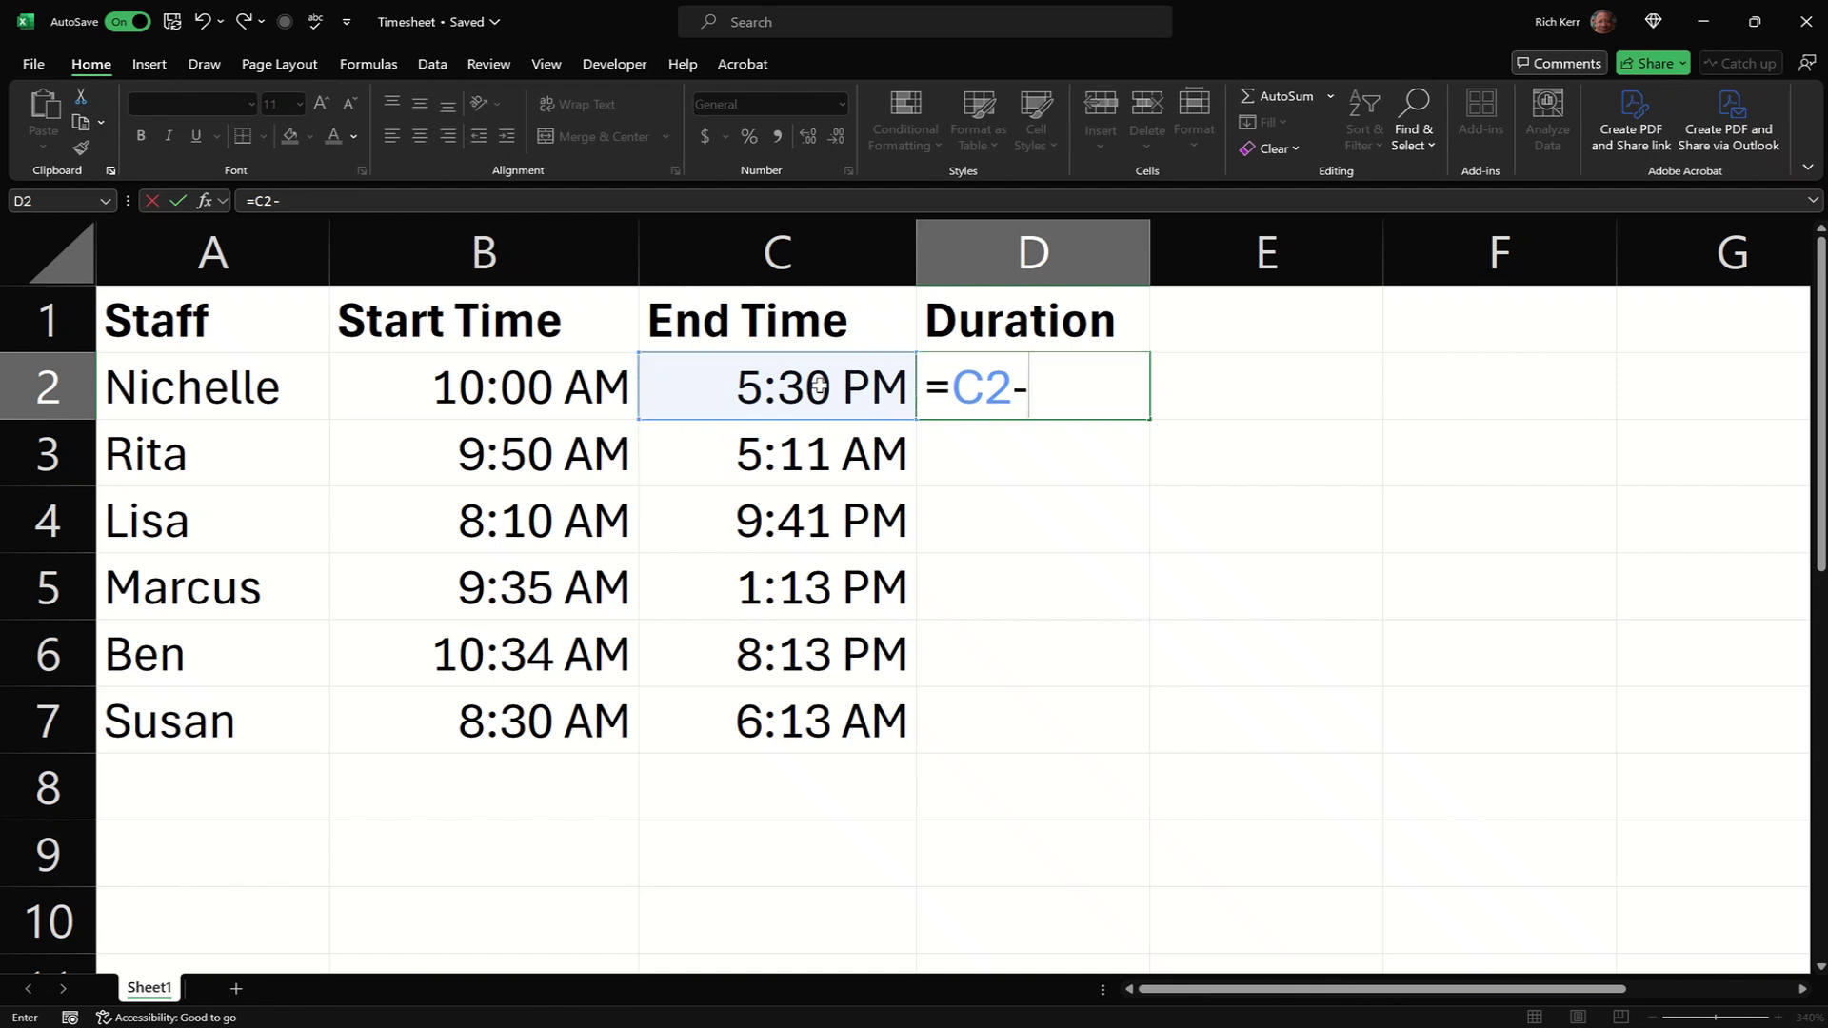
{"action": "left_click", "coordinate": [582, 383]}
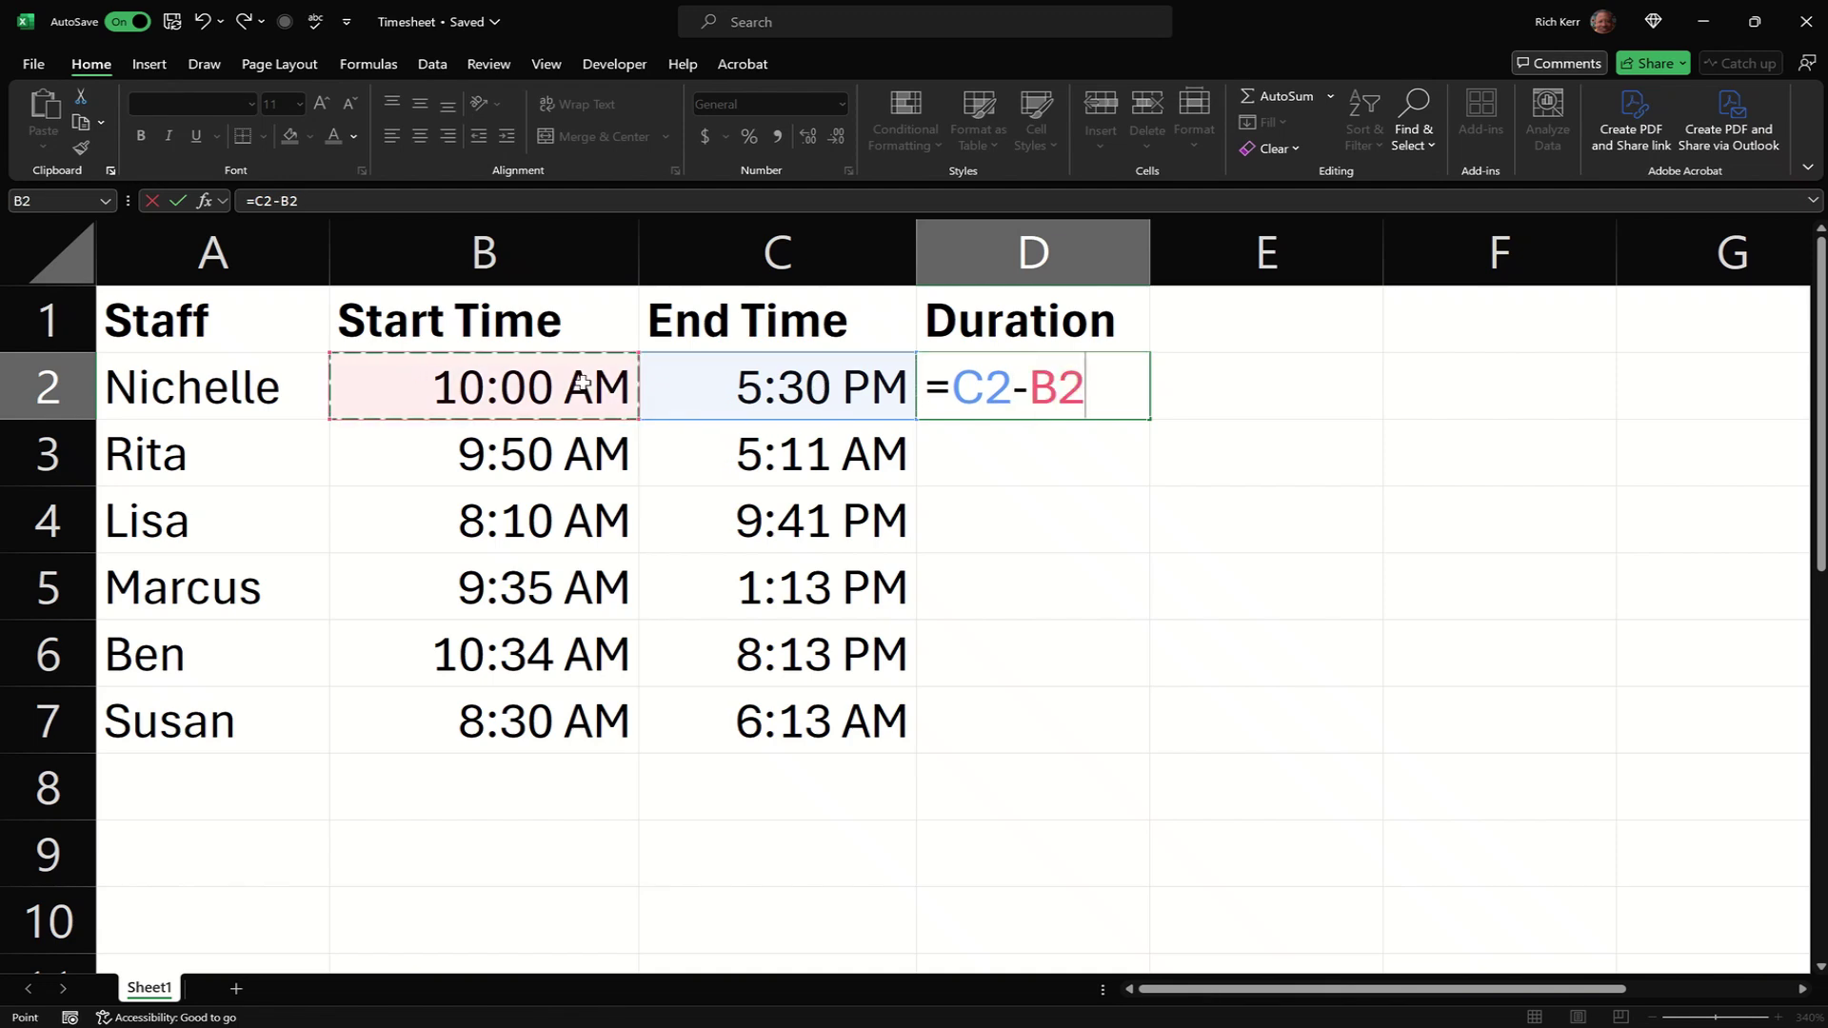
{"action": "key", "text": "Return"}
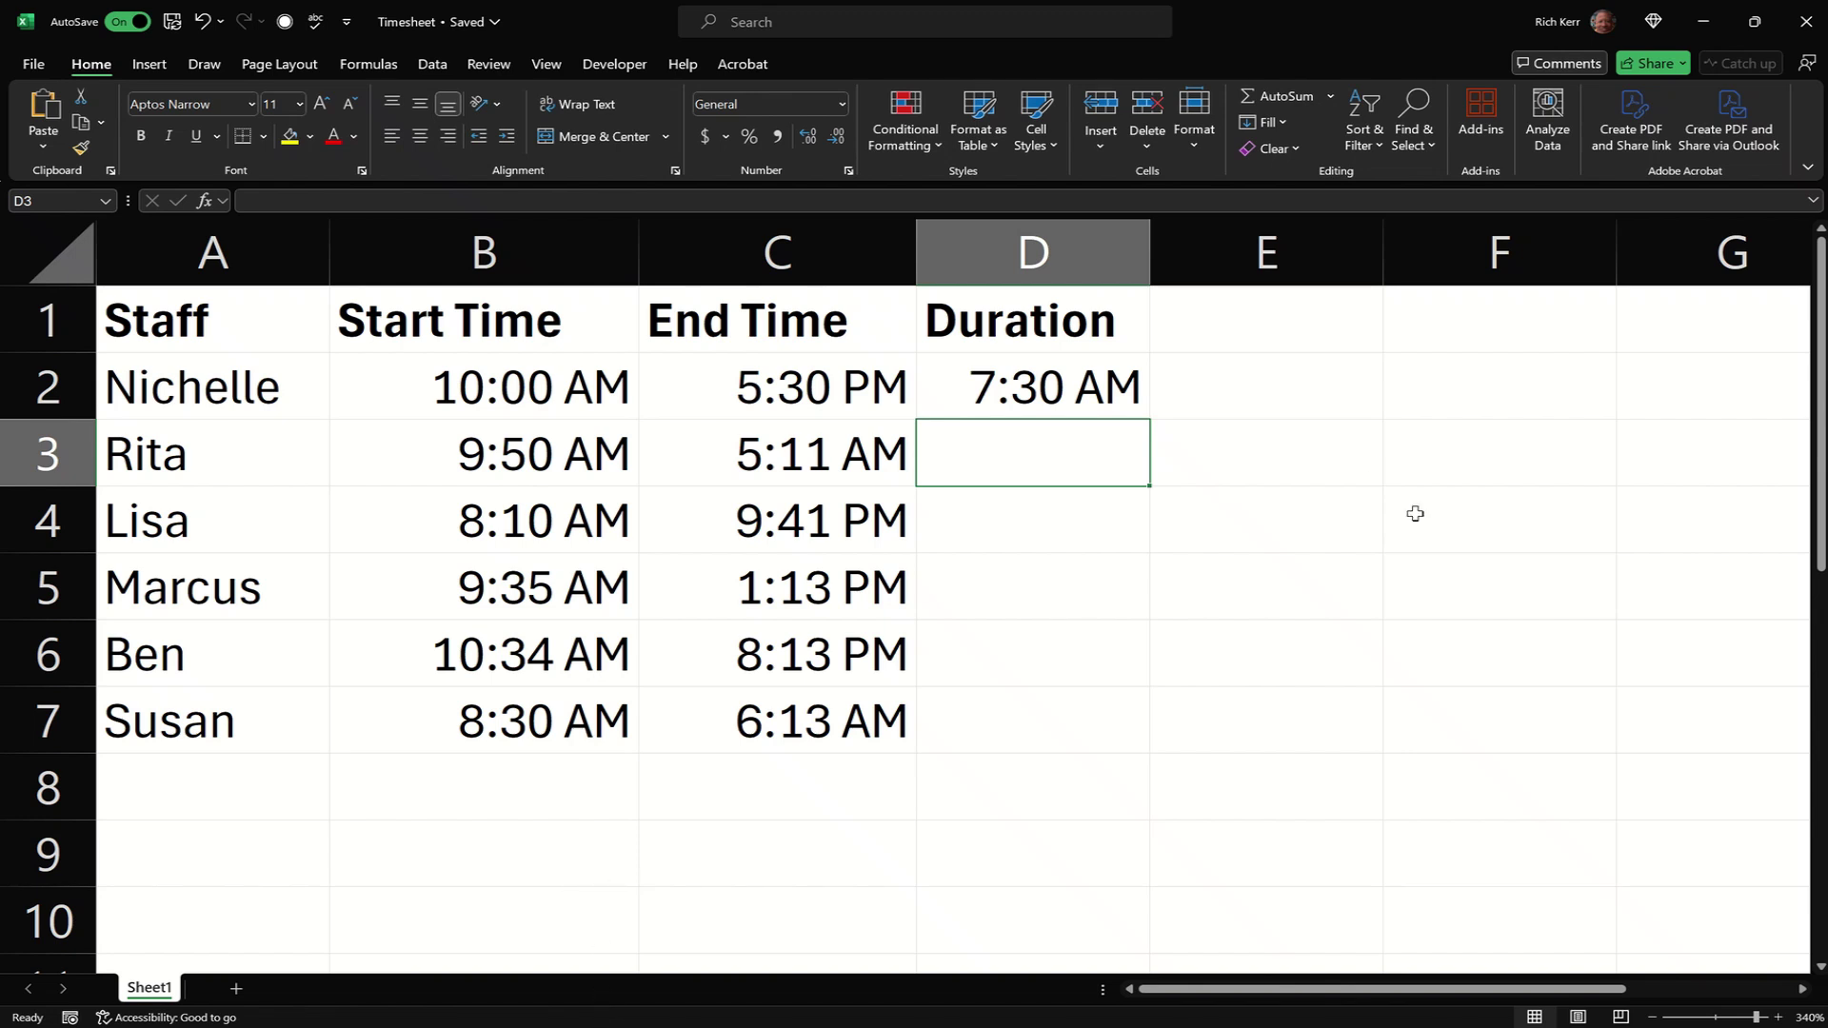
Give D2 the Number format so Nichelle's duration shows as 0.31
{"action": "left_click", "coordinate": [1009, 392]}
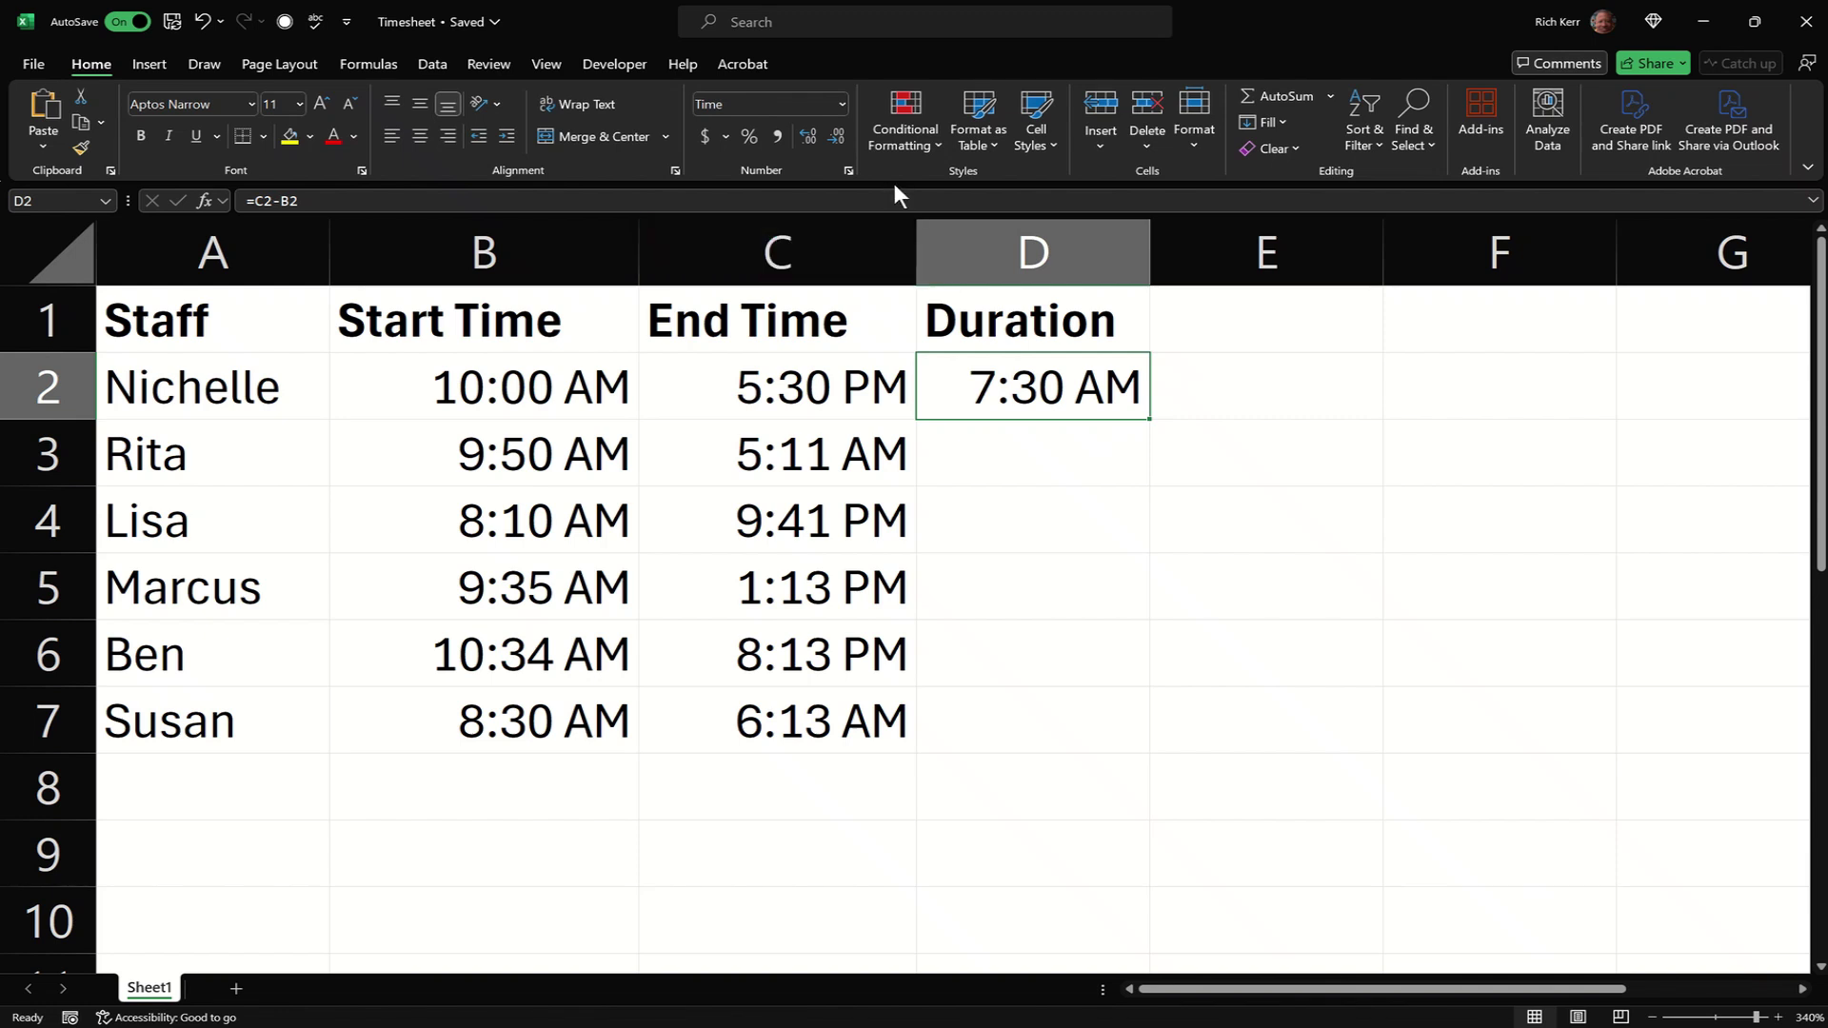
{"action": "left_click", "coordinate": [840, 103]}
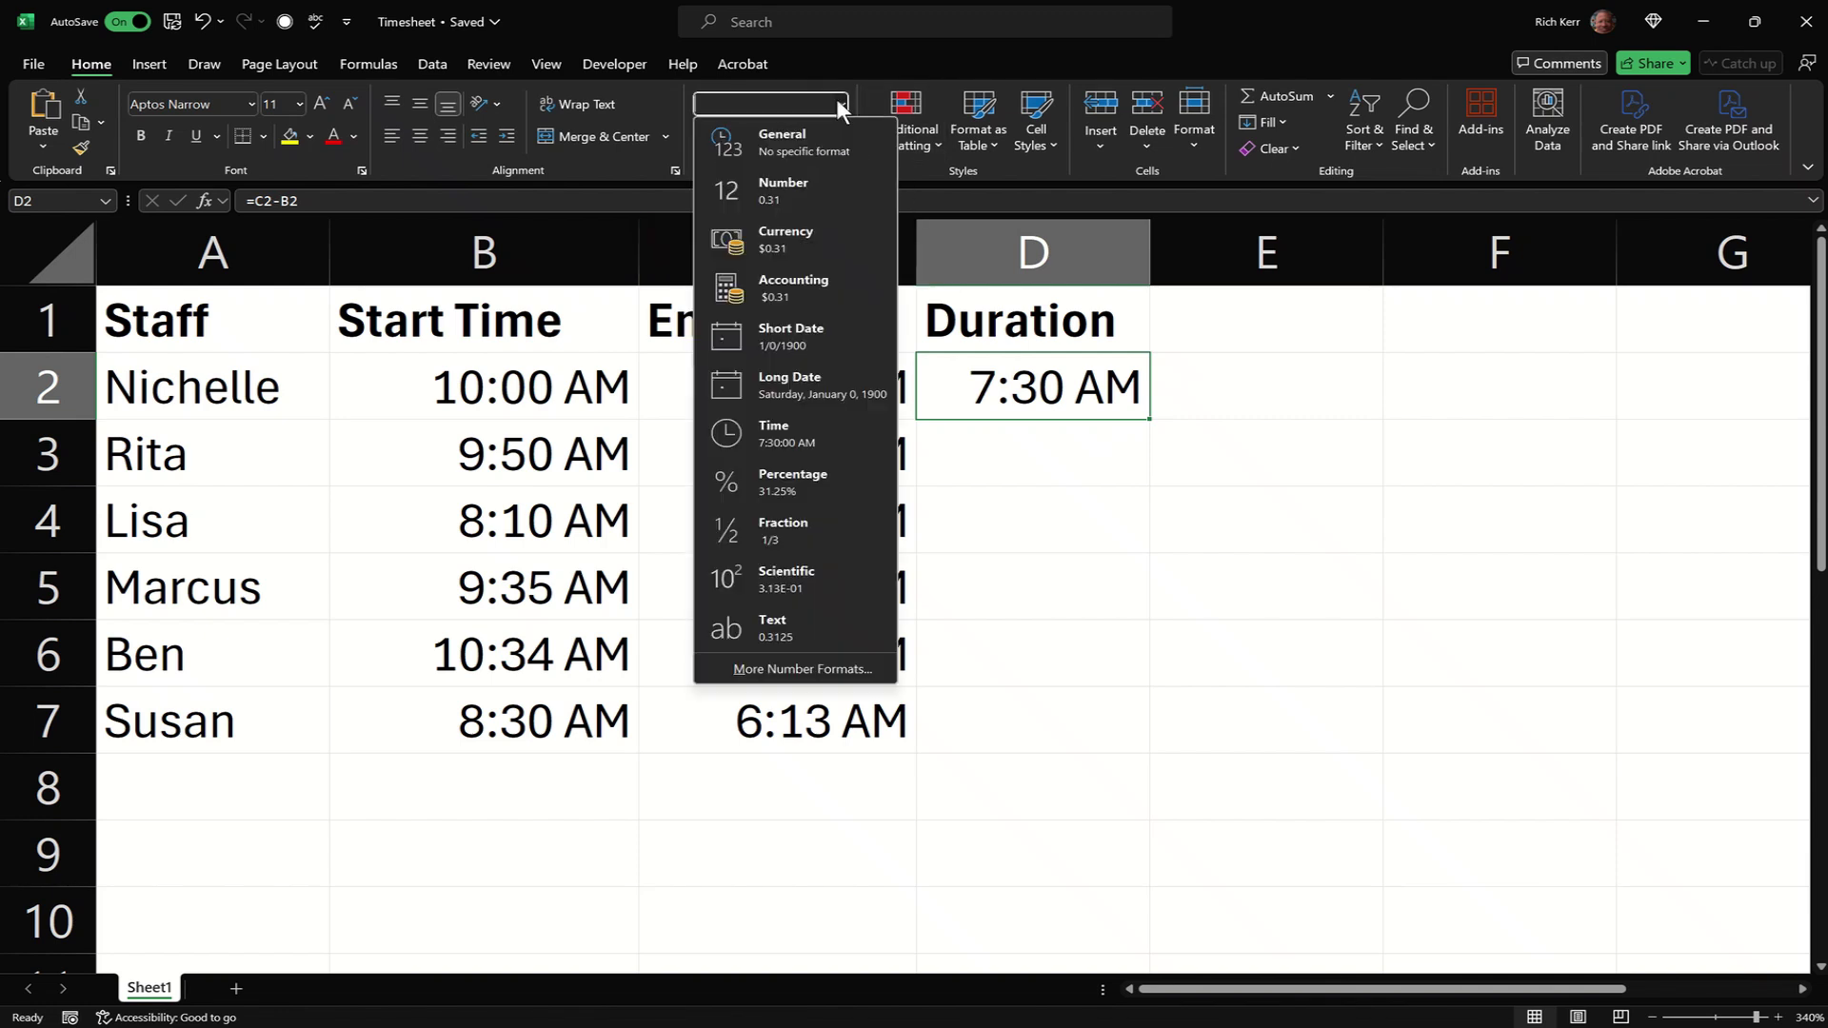
{"action": "left_click", "coordinate": [800, 182]}
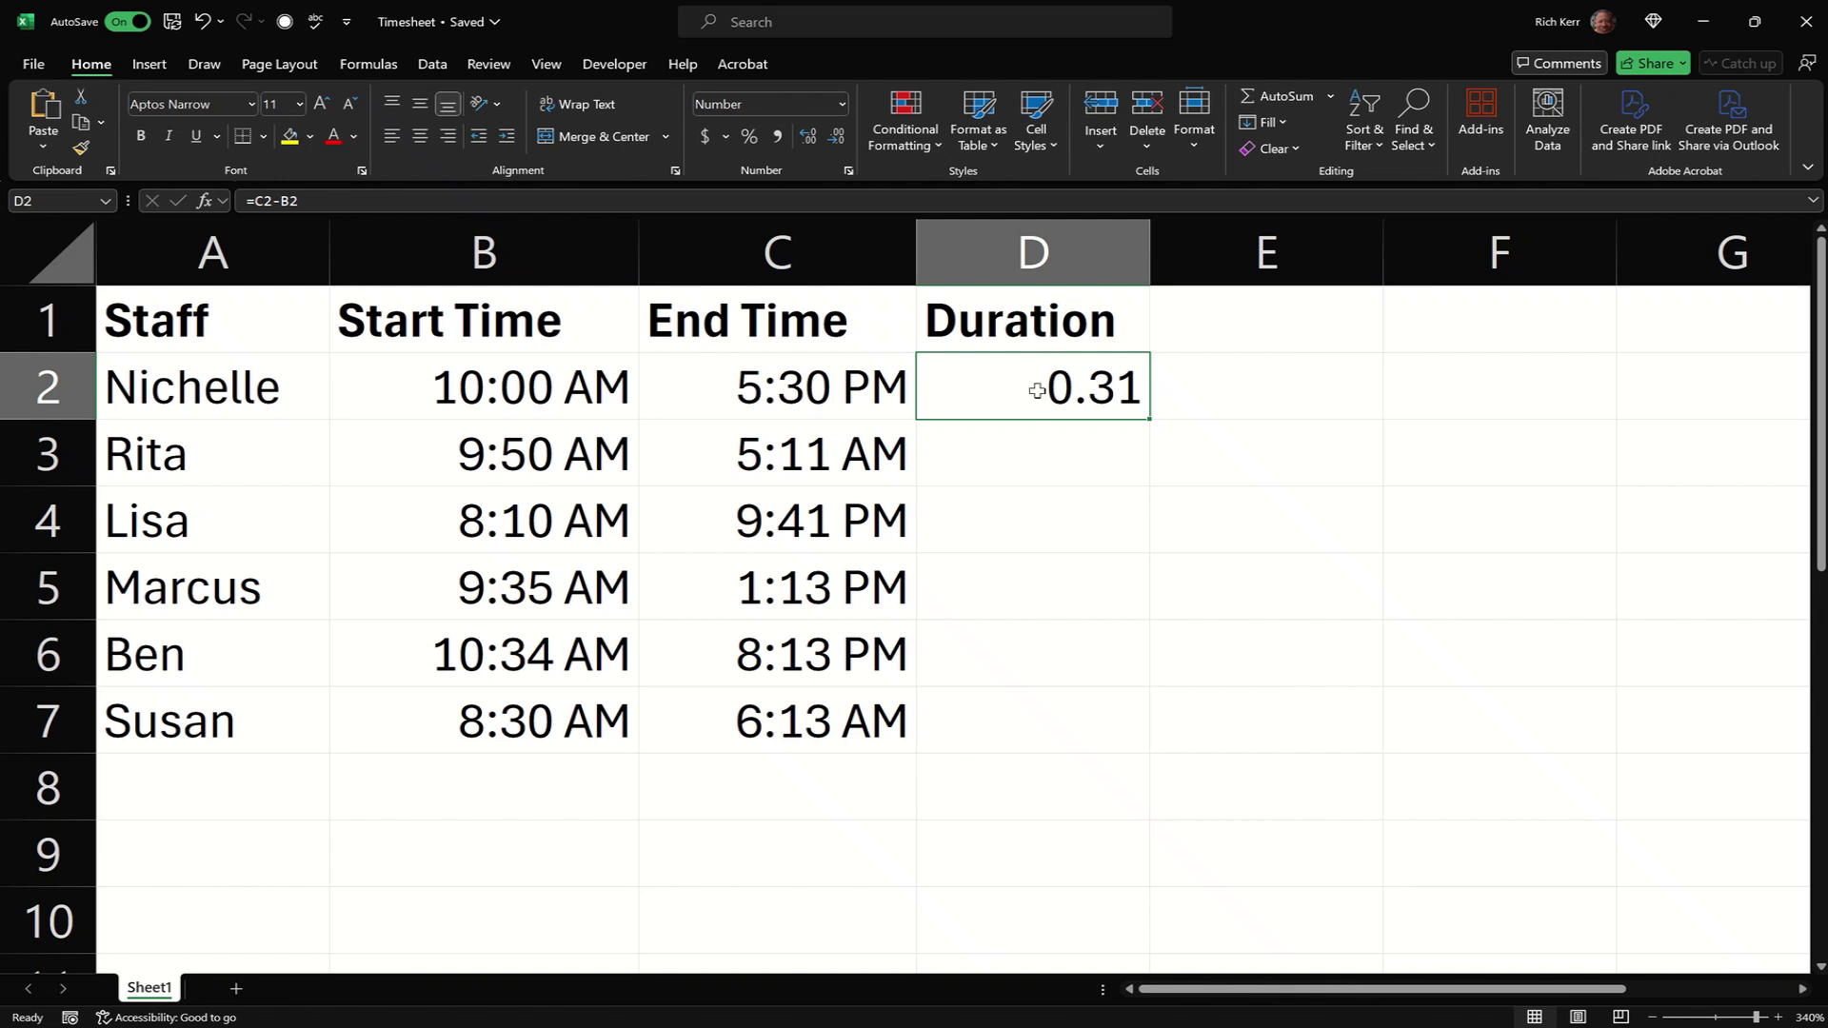
Edit D2 to =(C2-B2)*24 so the duration reads 7.50 hours
{"action": "double_click", "coordinate": [1037, 390]}
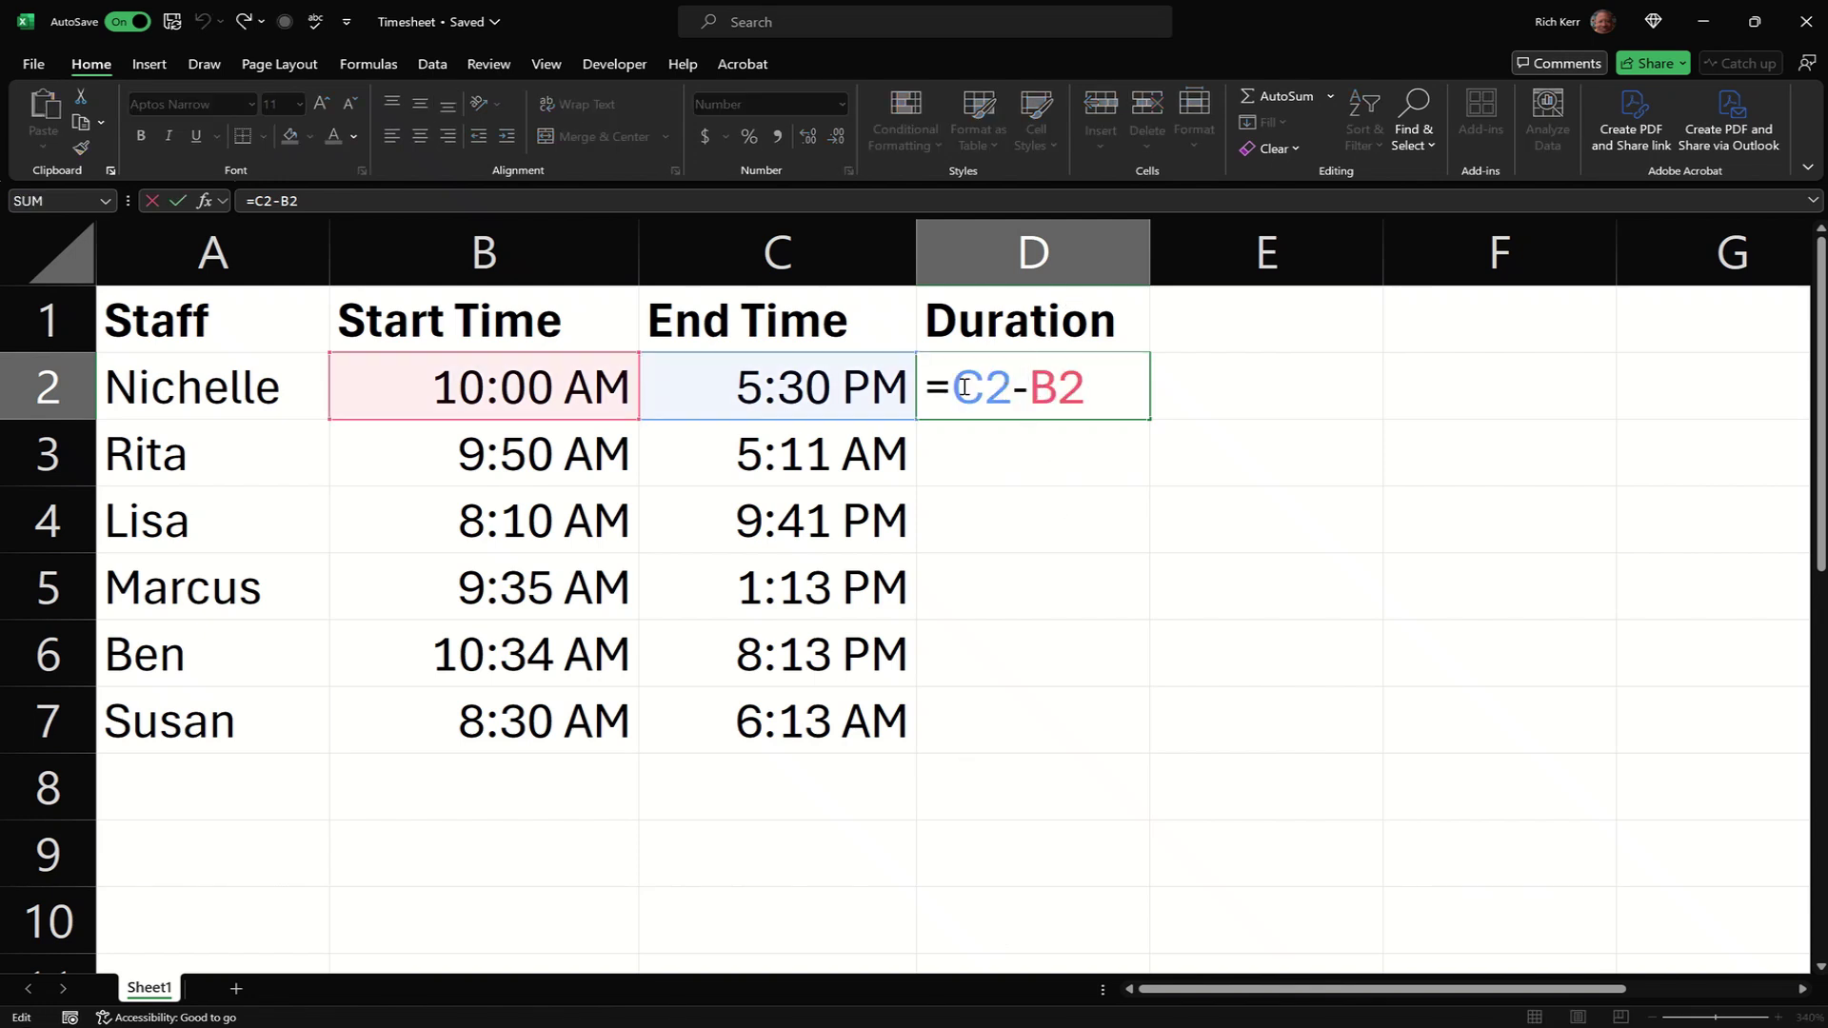
{"action": "type", "text": "("}
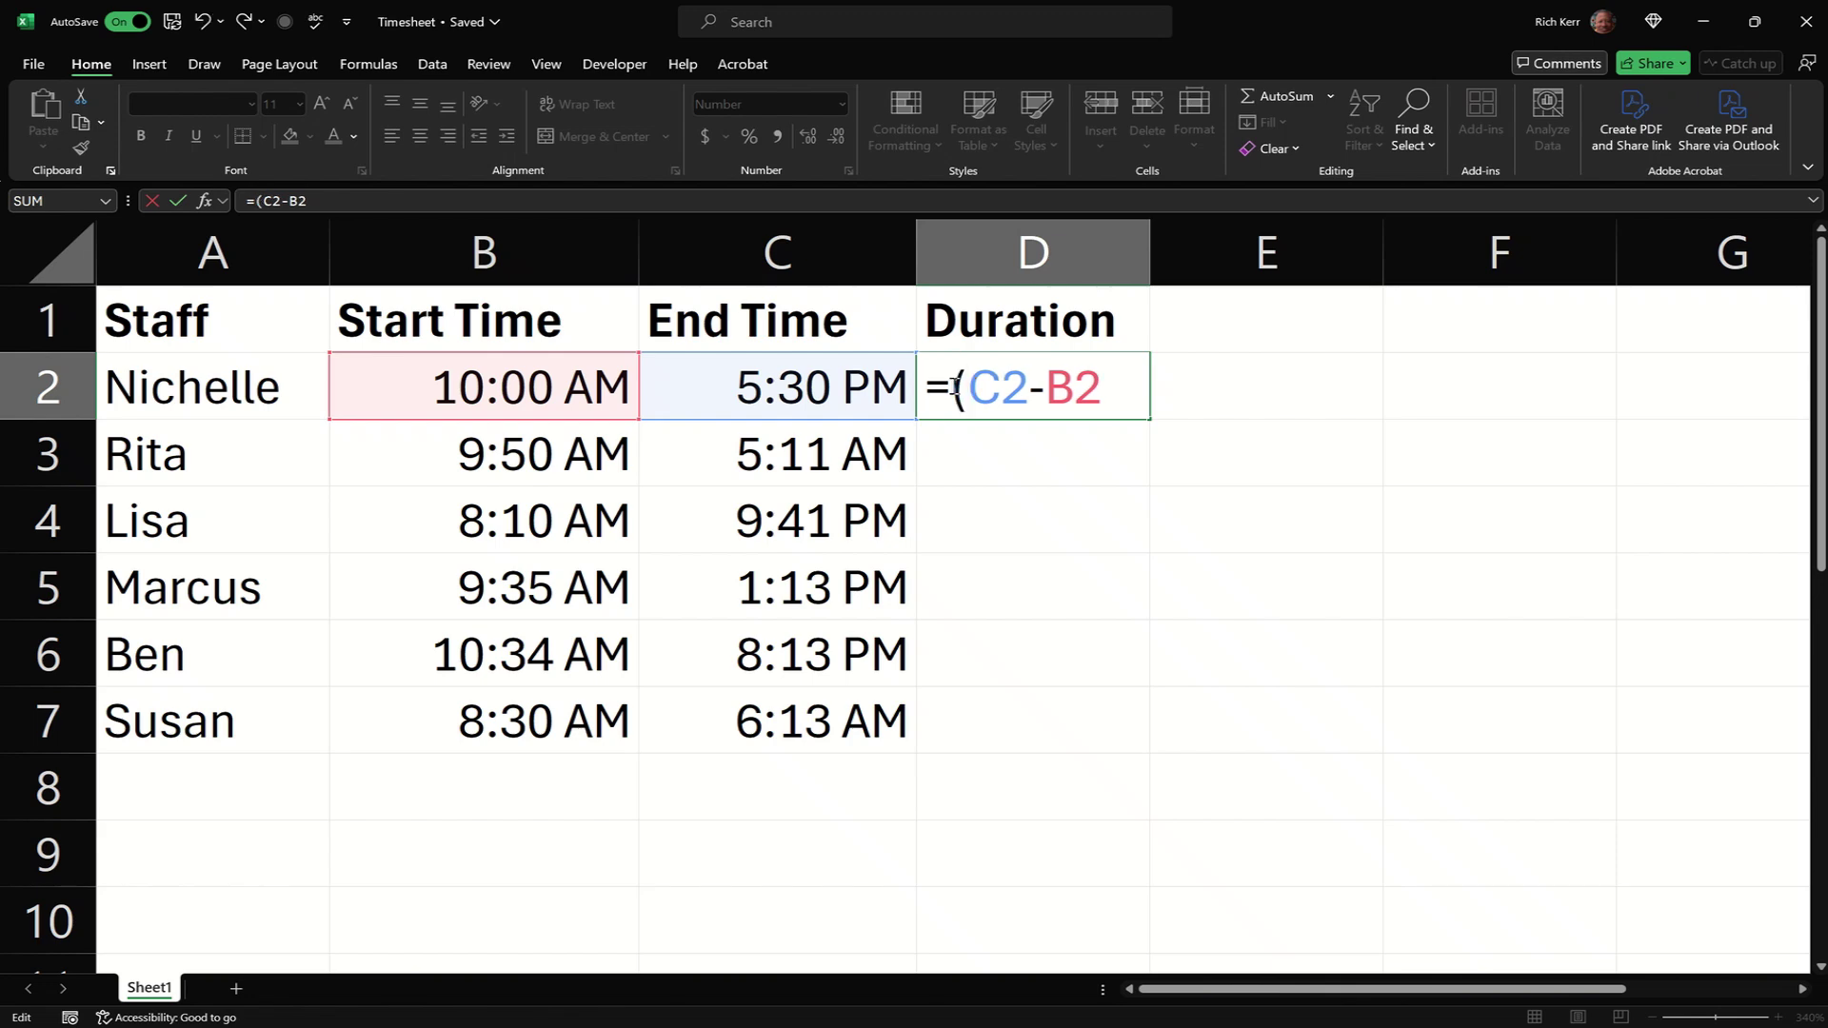
{"action": "key", "text": "Right"}
{"action": "key", "text": "Right"}
{"action": "key", "text": "Right"}
{"action": "key", "text": "Right"}
{"action": "key", "text": "Right"}
{"action": "type", "text": ")"}
{"action": "type", "text": "*2"}
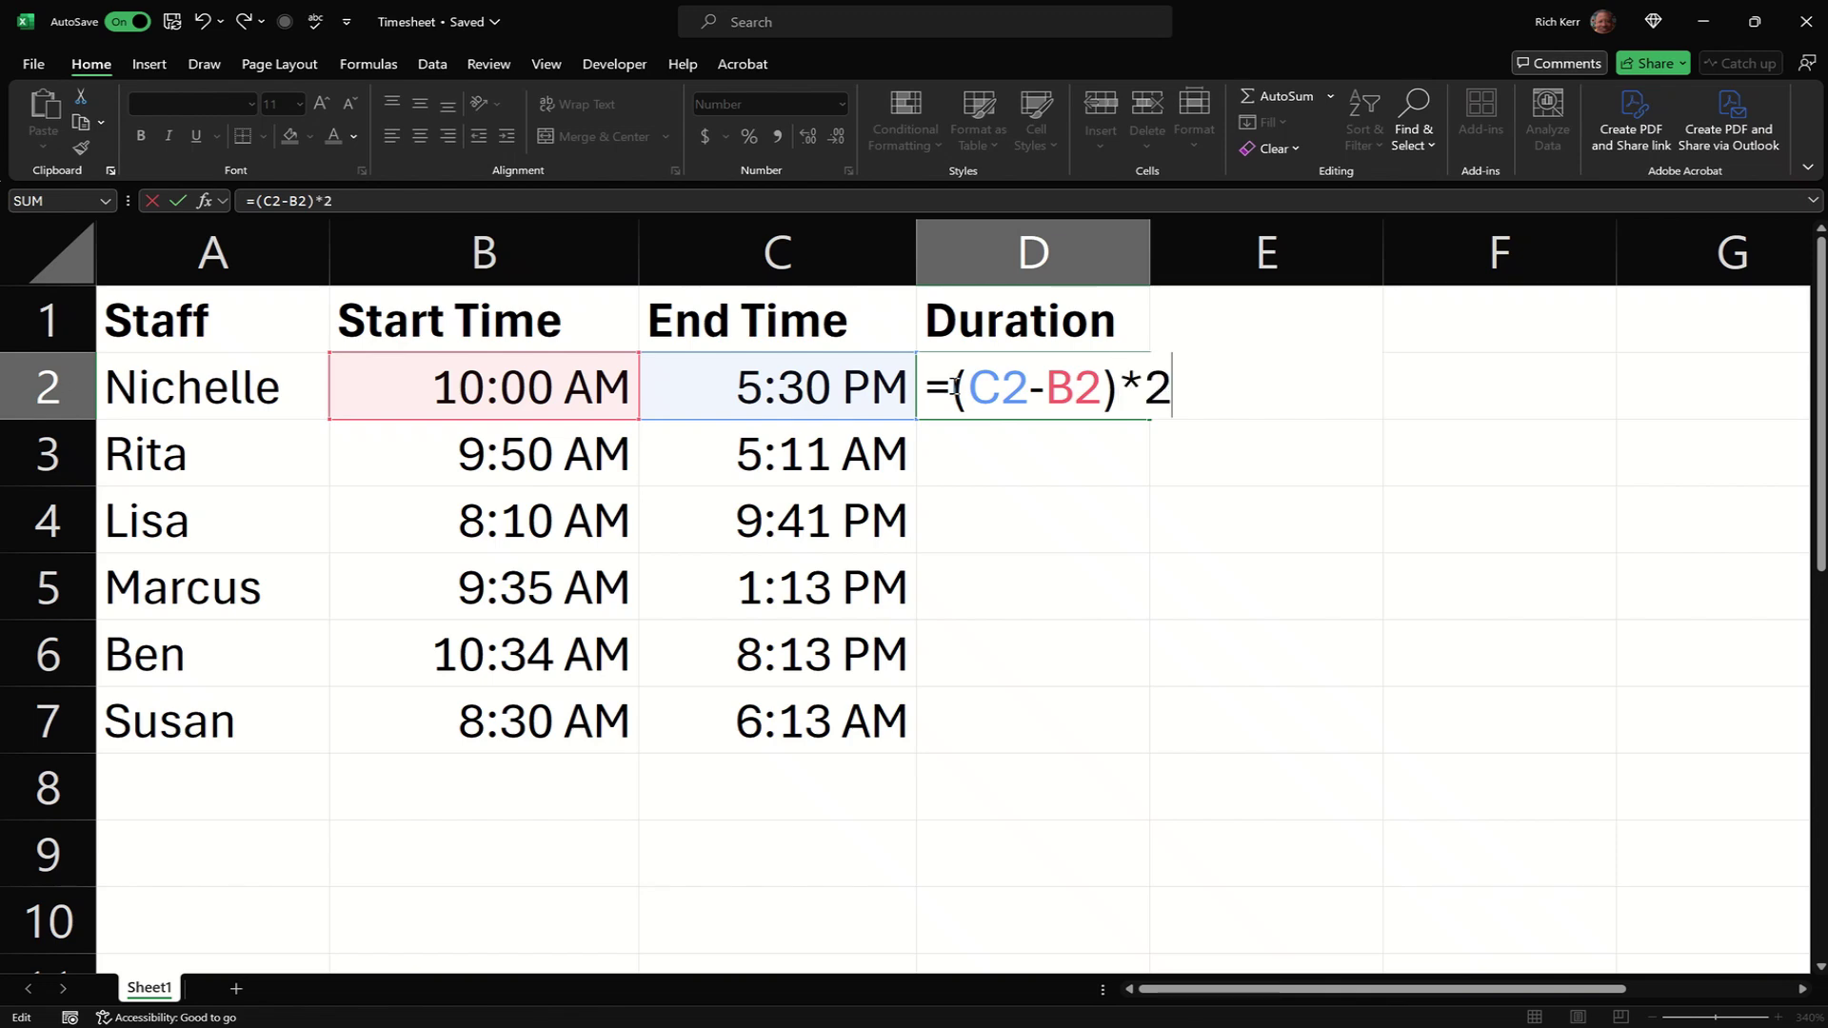
{"action": "type", "text": "4"}
{"action": "key", "text": "Return"}
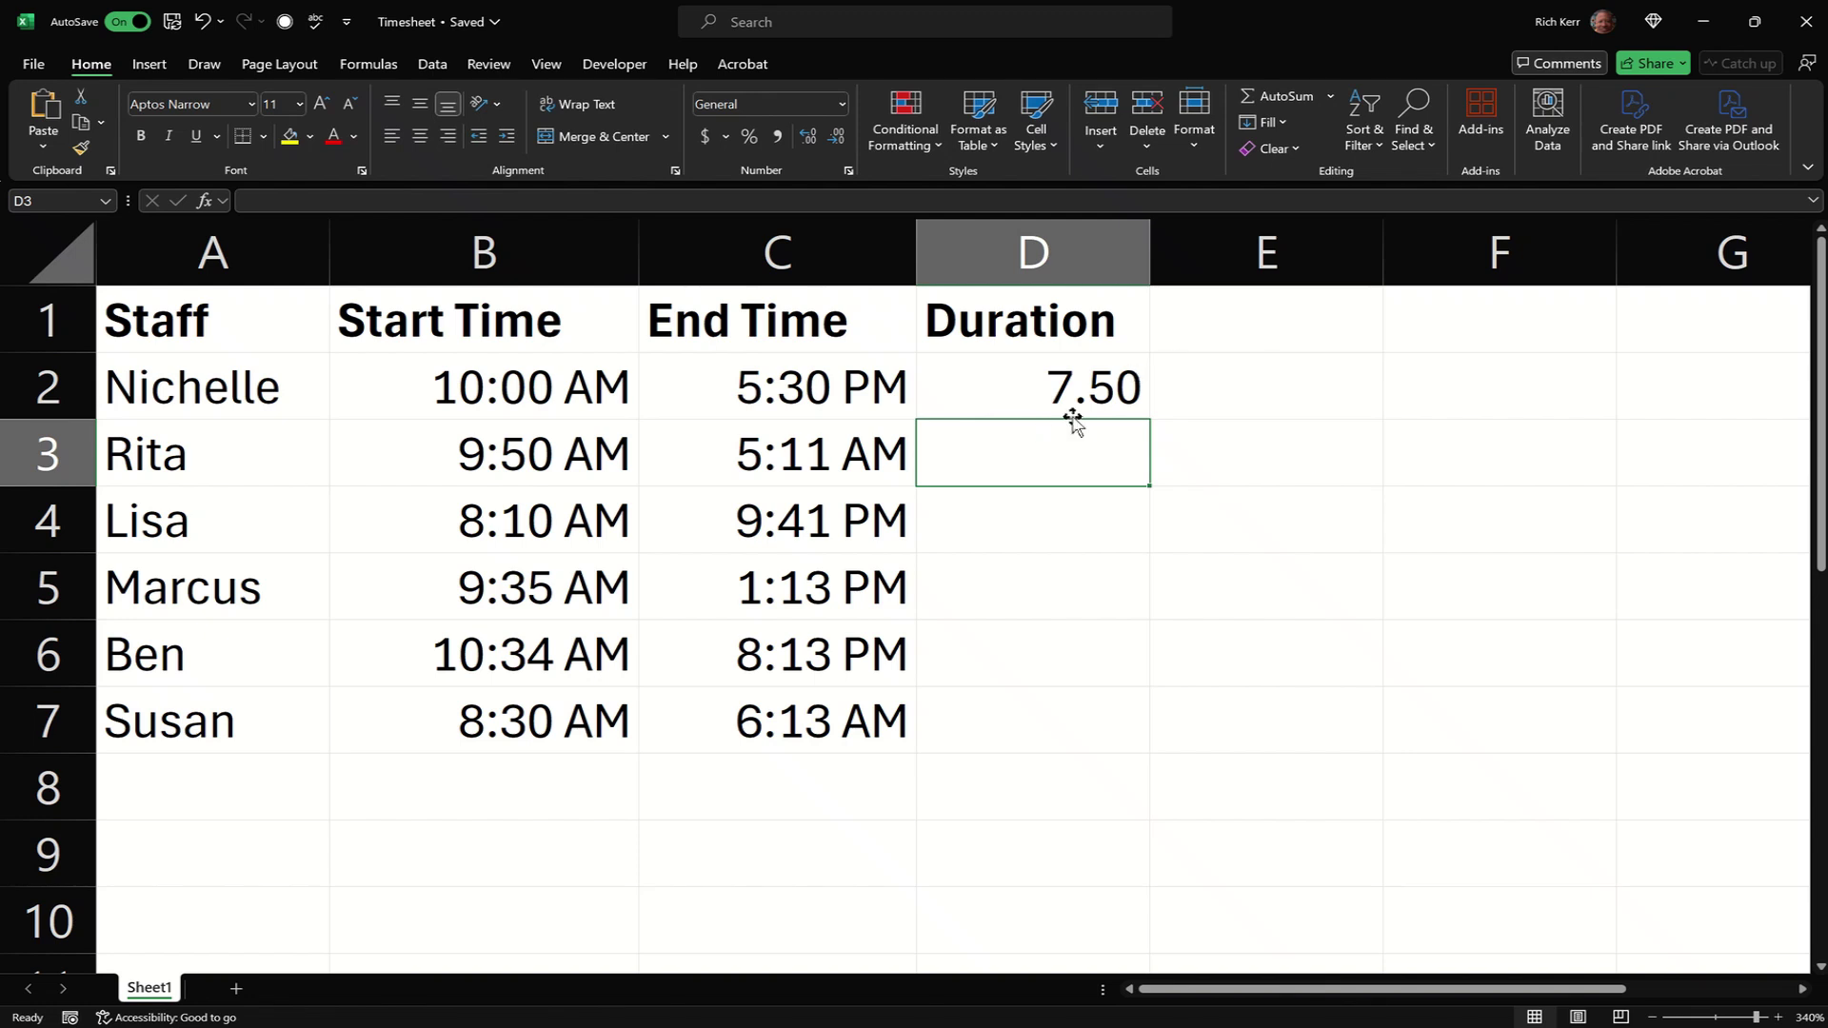
Fill the duration formula down to D7 for all six staff and widen column D
{"action": "left_click", "coordinate": [1097, 392]}
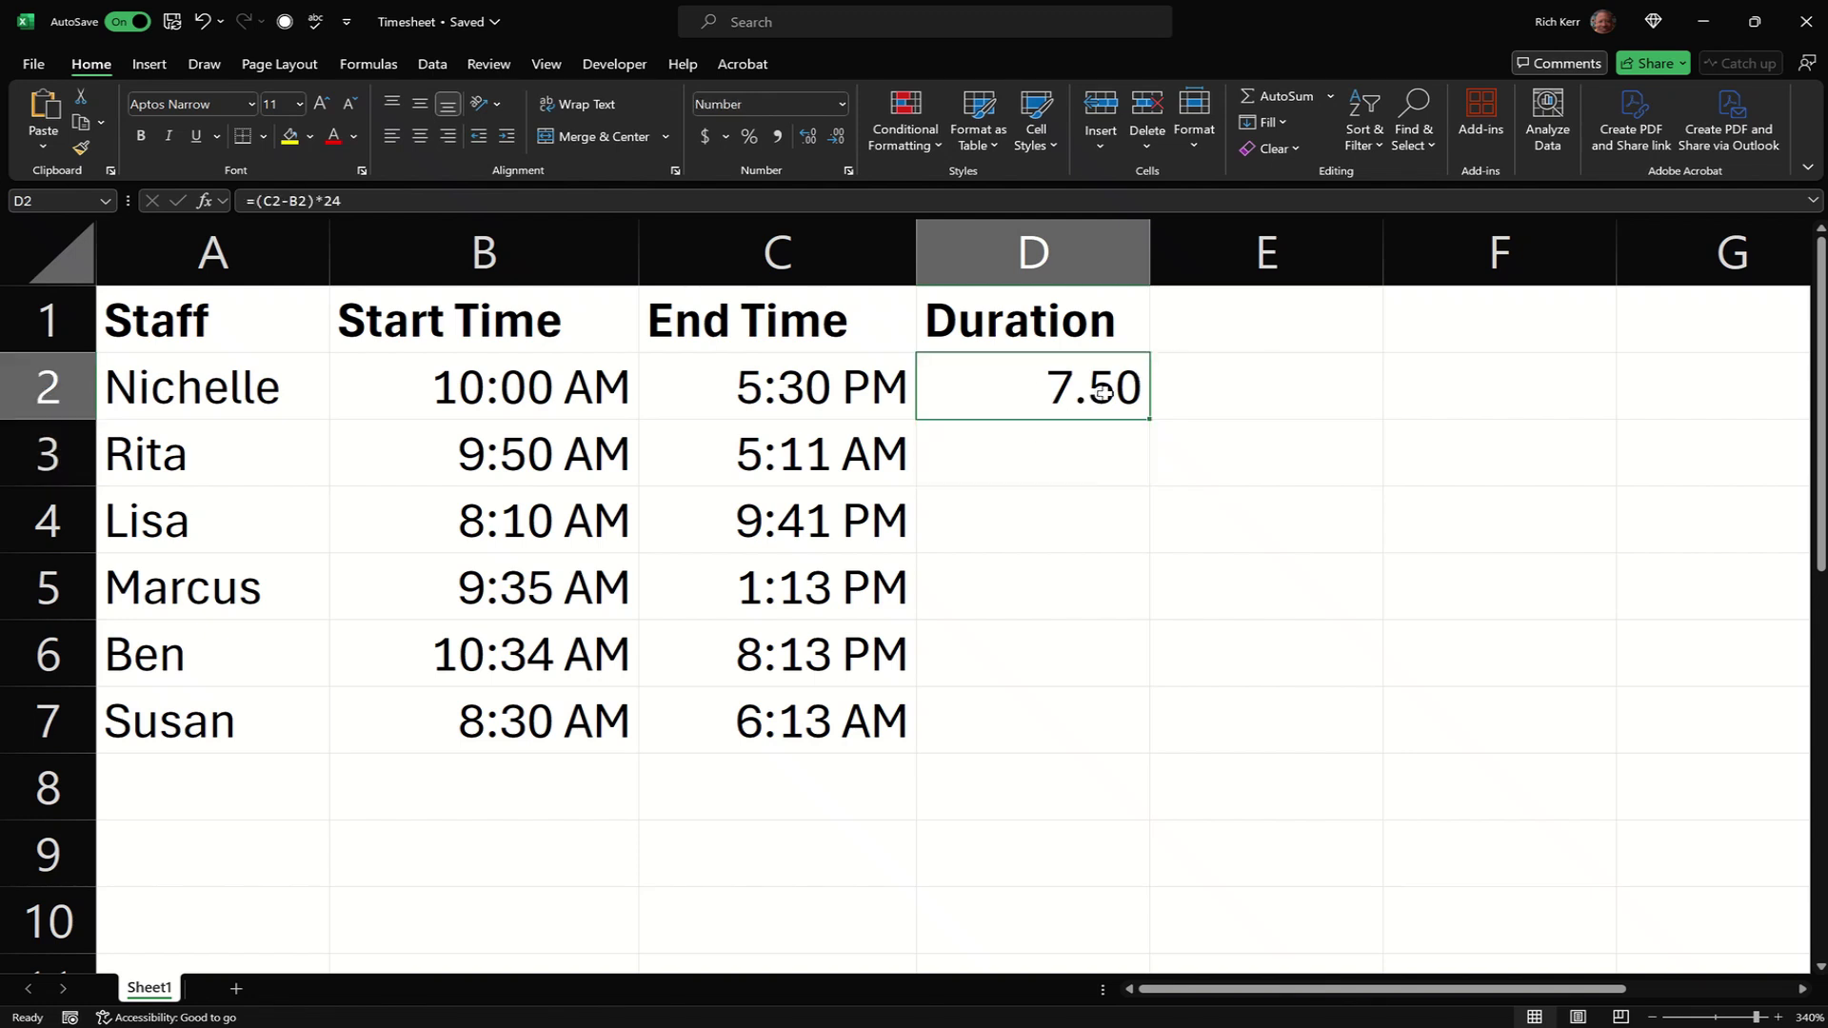
{"action": "double_click", "coordinate": [1146, 418]}
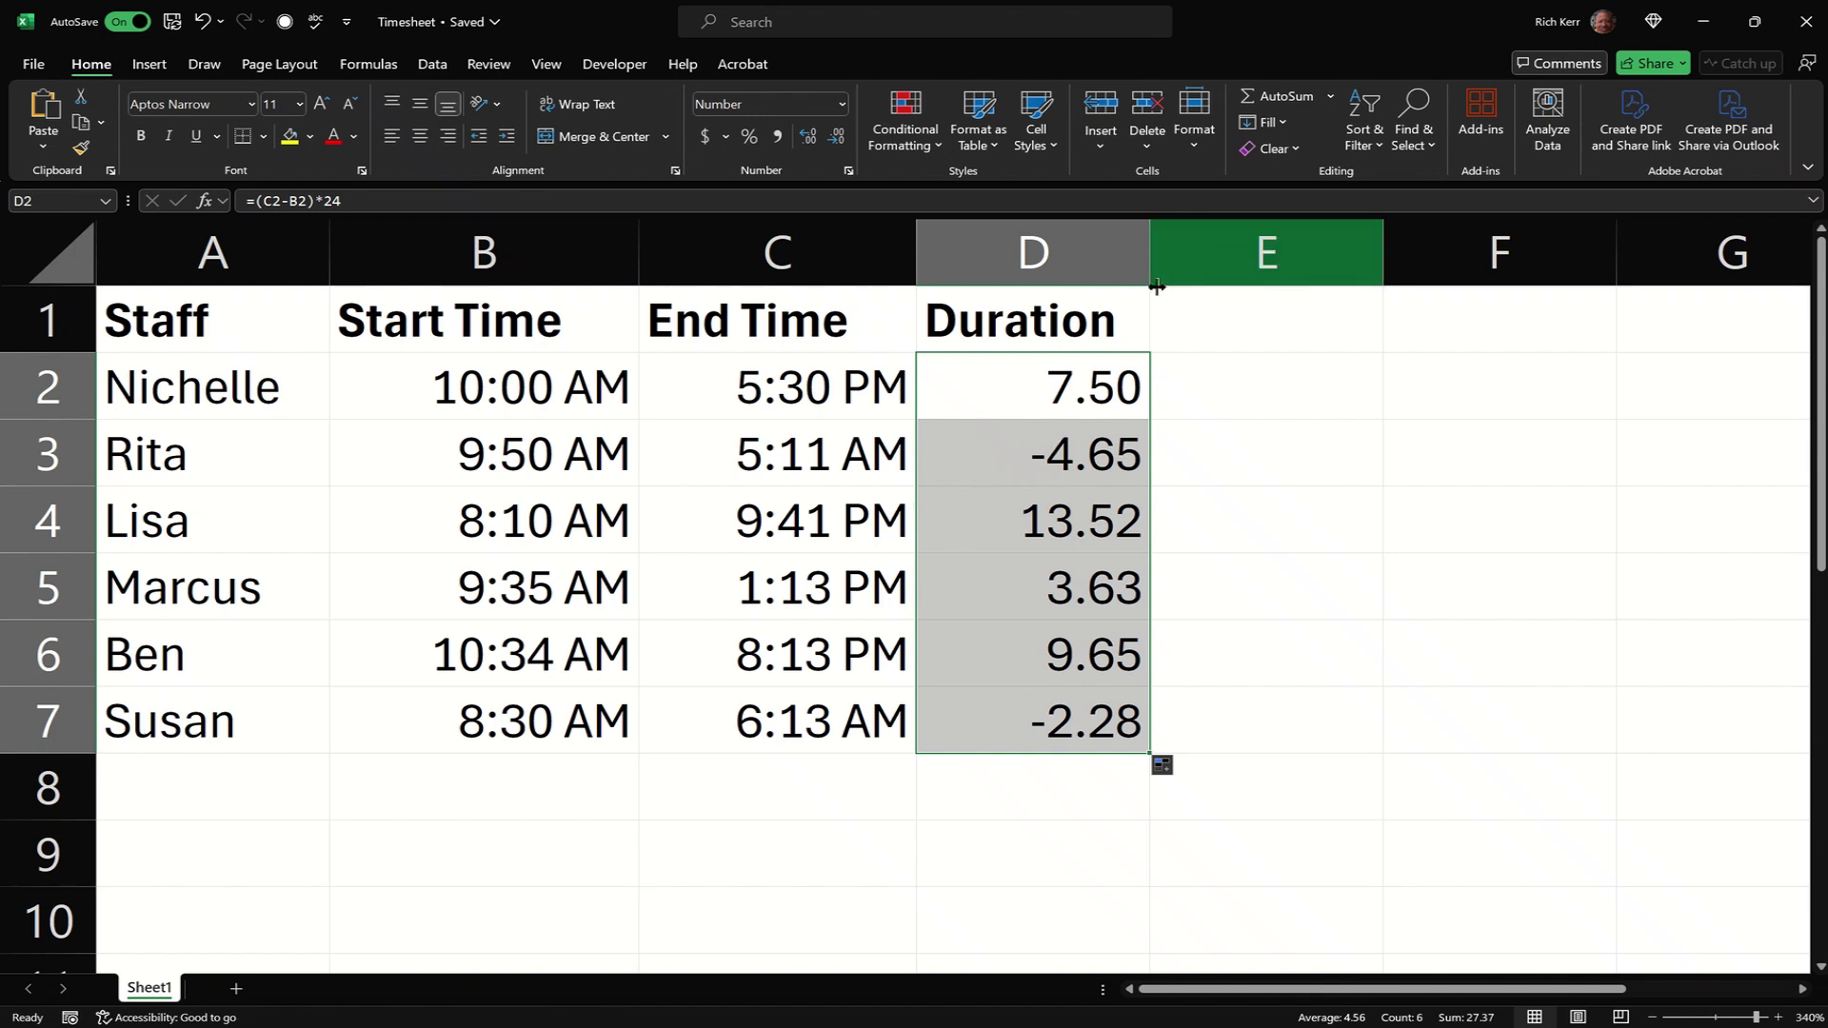
{"action": "left_click_drag", "start_coordinate": [1149, 254], "coordinate": [1229, 256]}
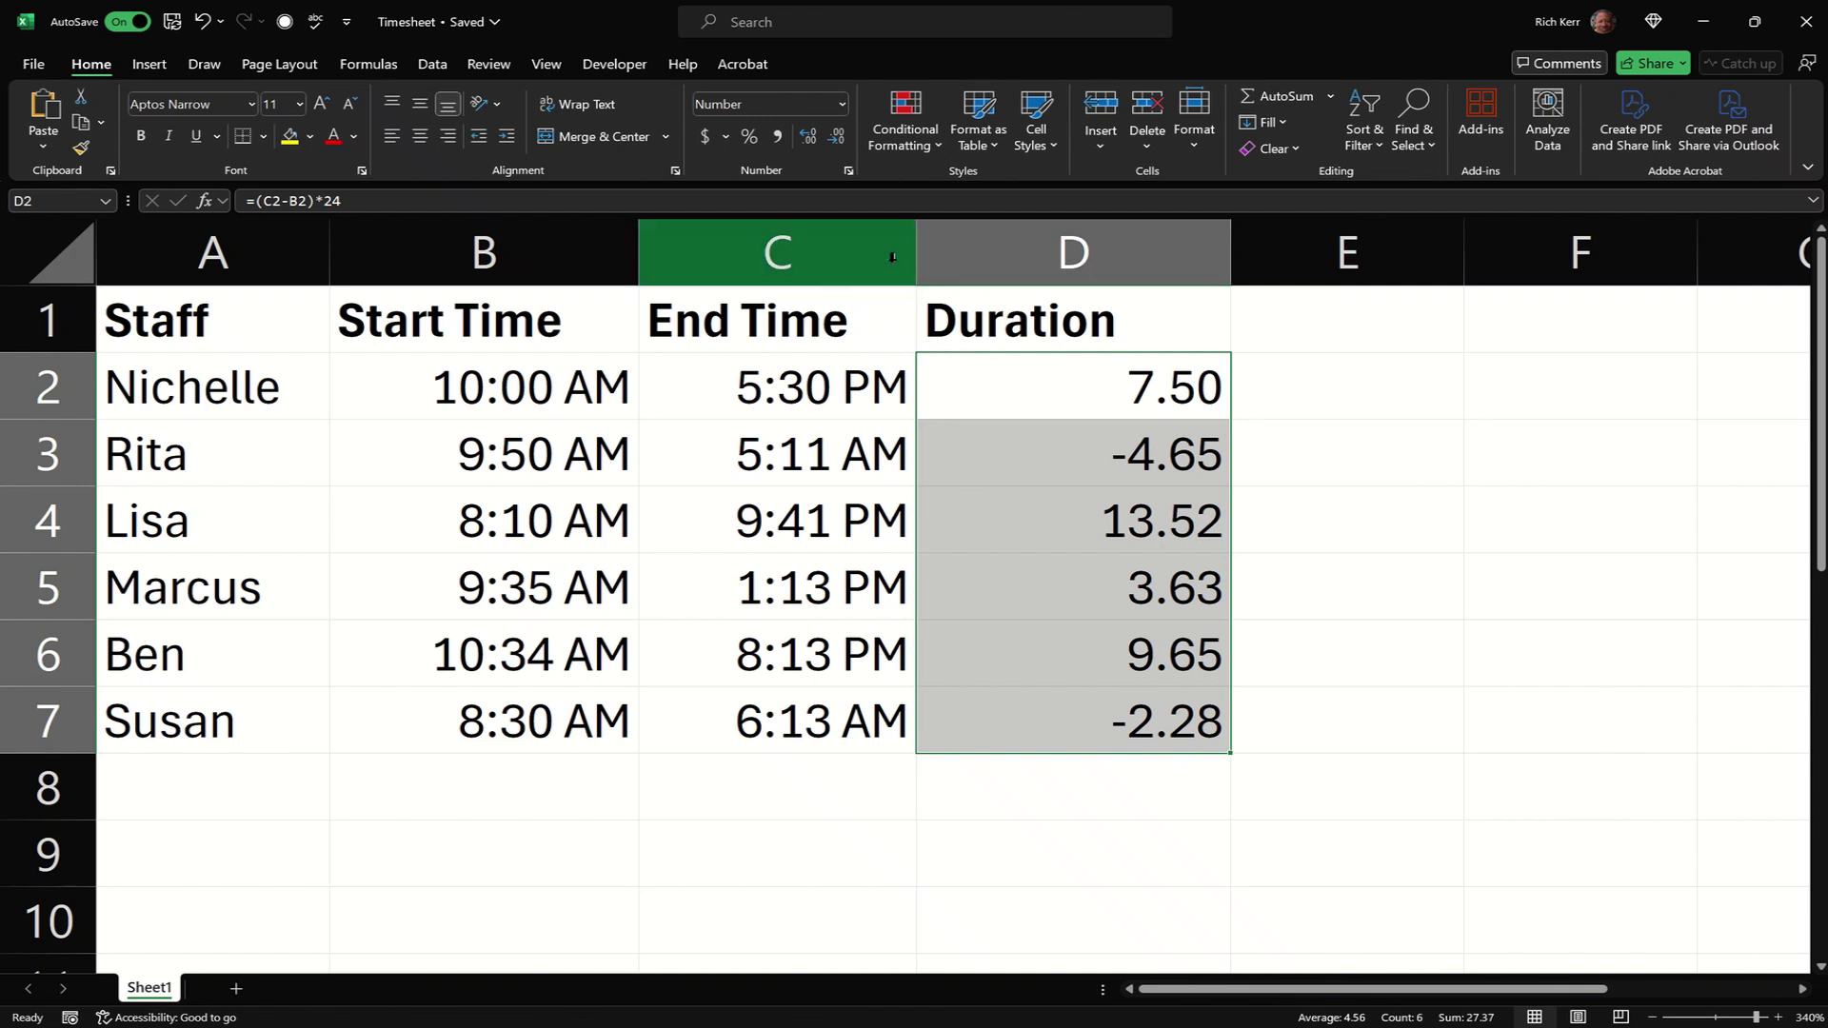
Apply solid green data bars to the Duration column, negatives showing red
{"action": "left_click", "coordinate": [894, 135]}
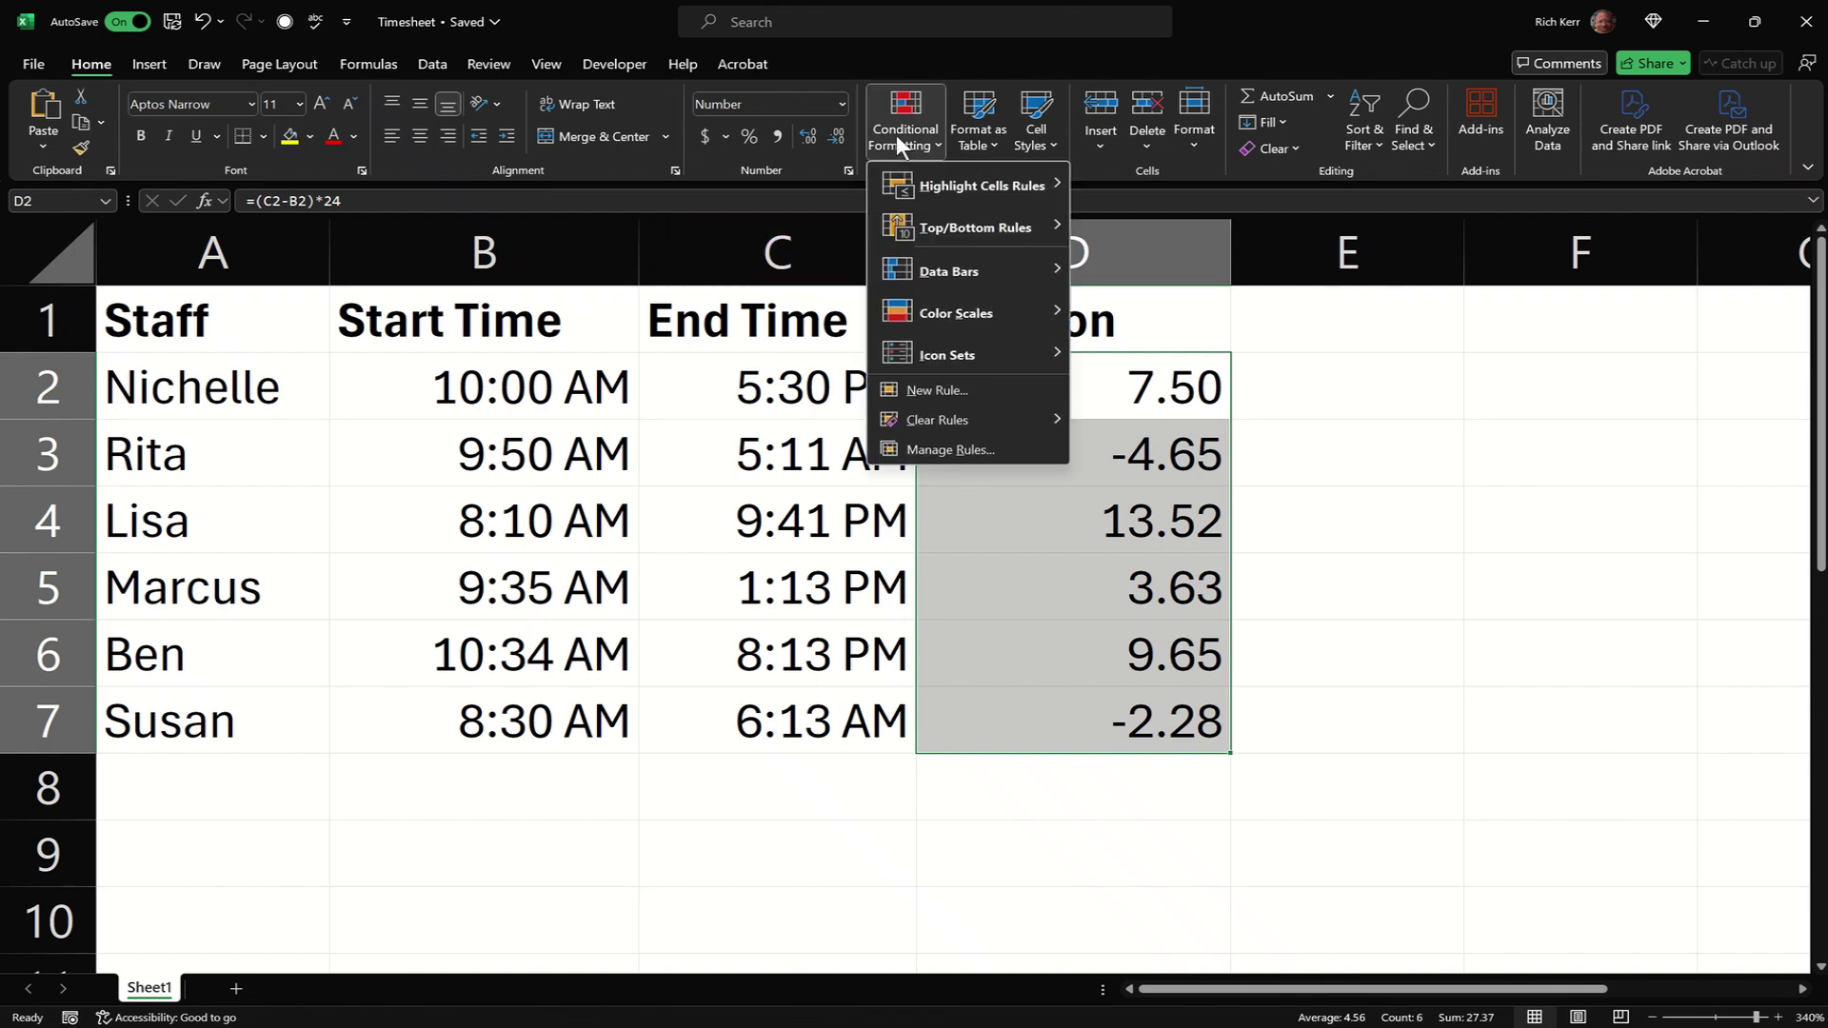
{"action": "mouse_move", "coordinate": [948, 272]}
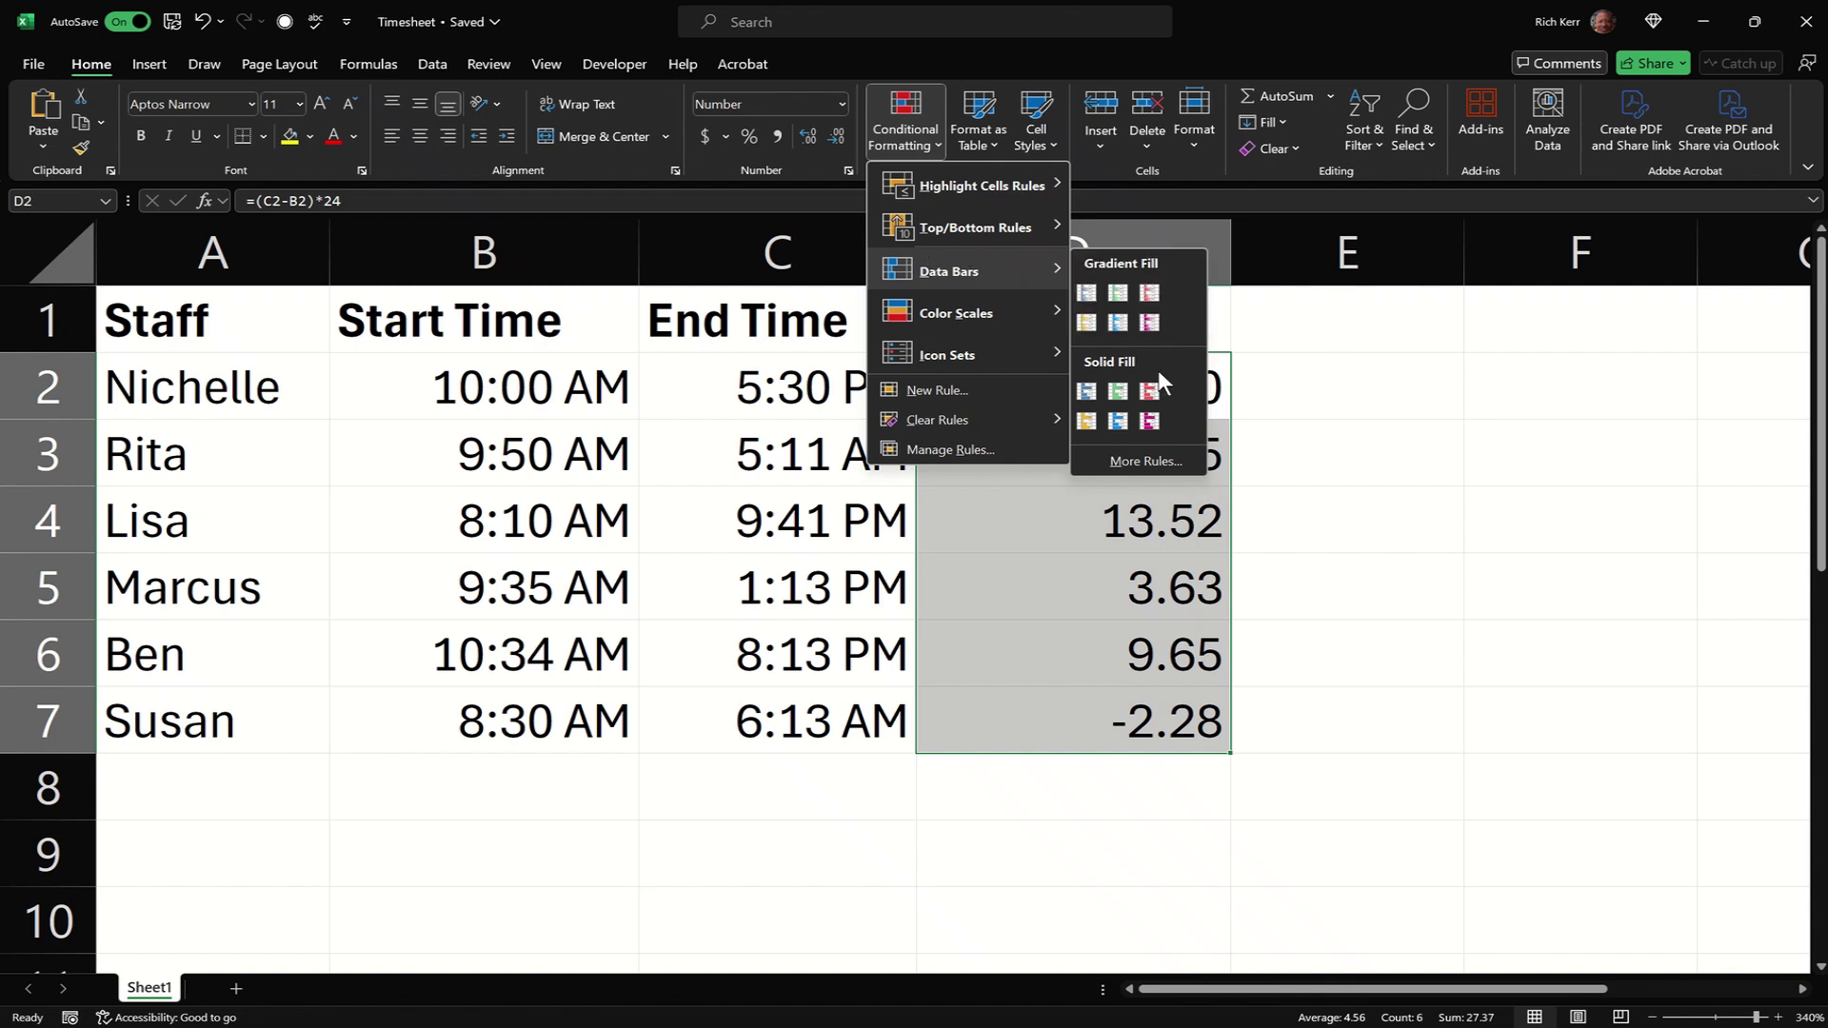
{"action": "left_click", "coordinate": [1116, 391]}
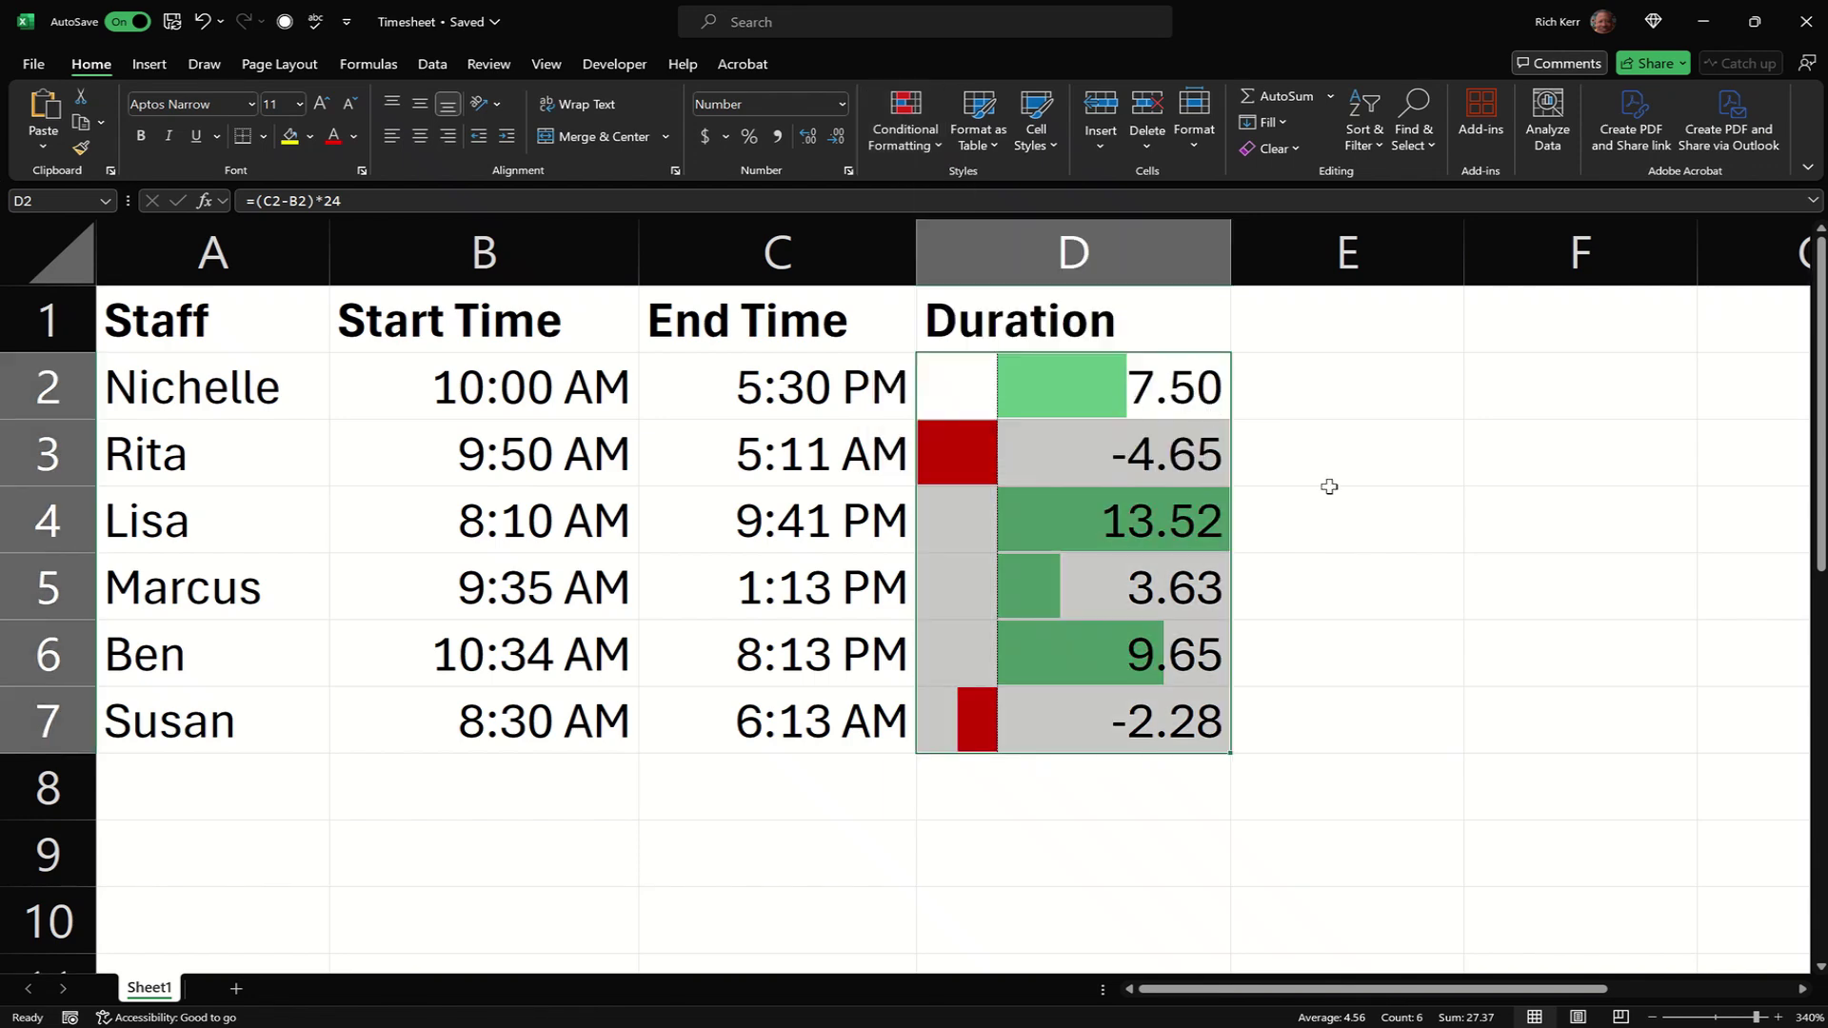
{"action": "left_click", "coordinate": [1314, 311]}
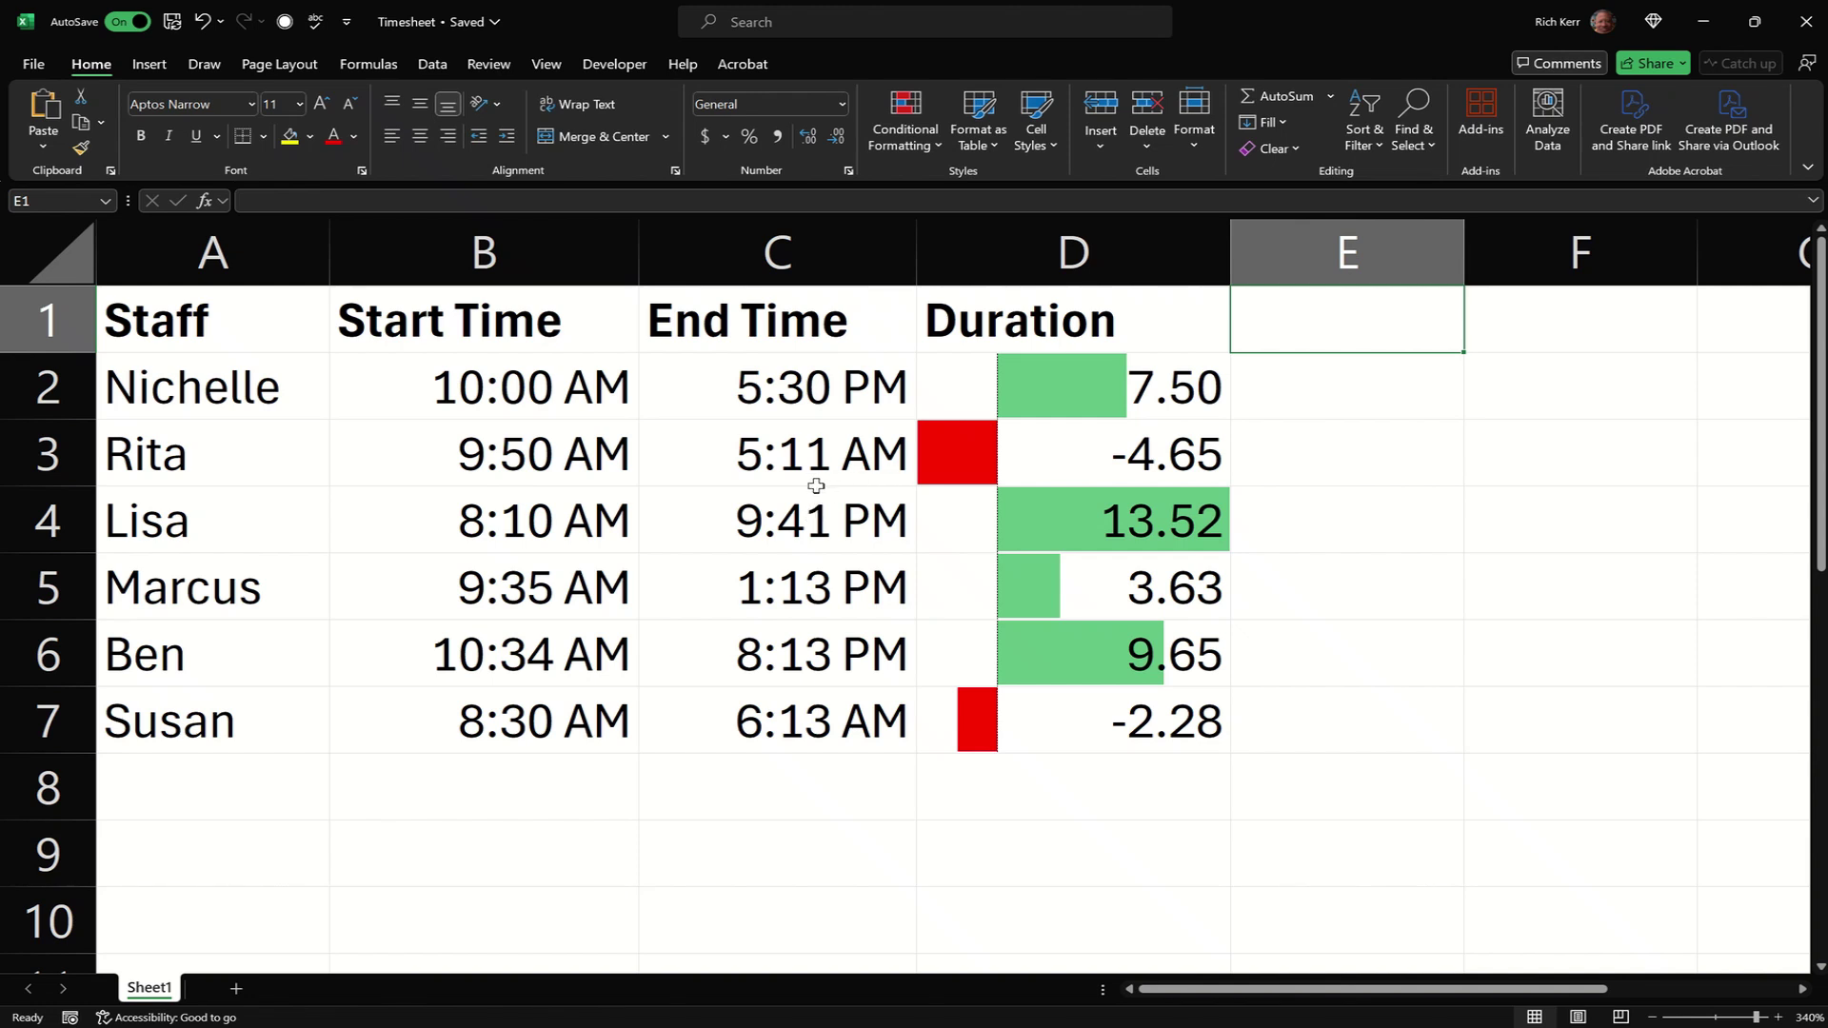
Correct Rita's end time to 5:11 PM and Susan's to 6:13 PM, giving 7.35 and 9.72
{"action": "left_click", "coordinate": [799, 455]}
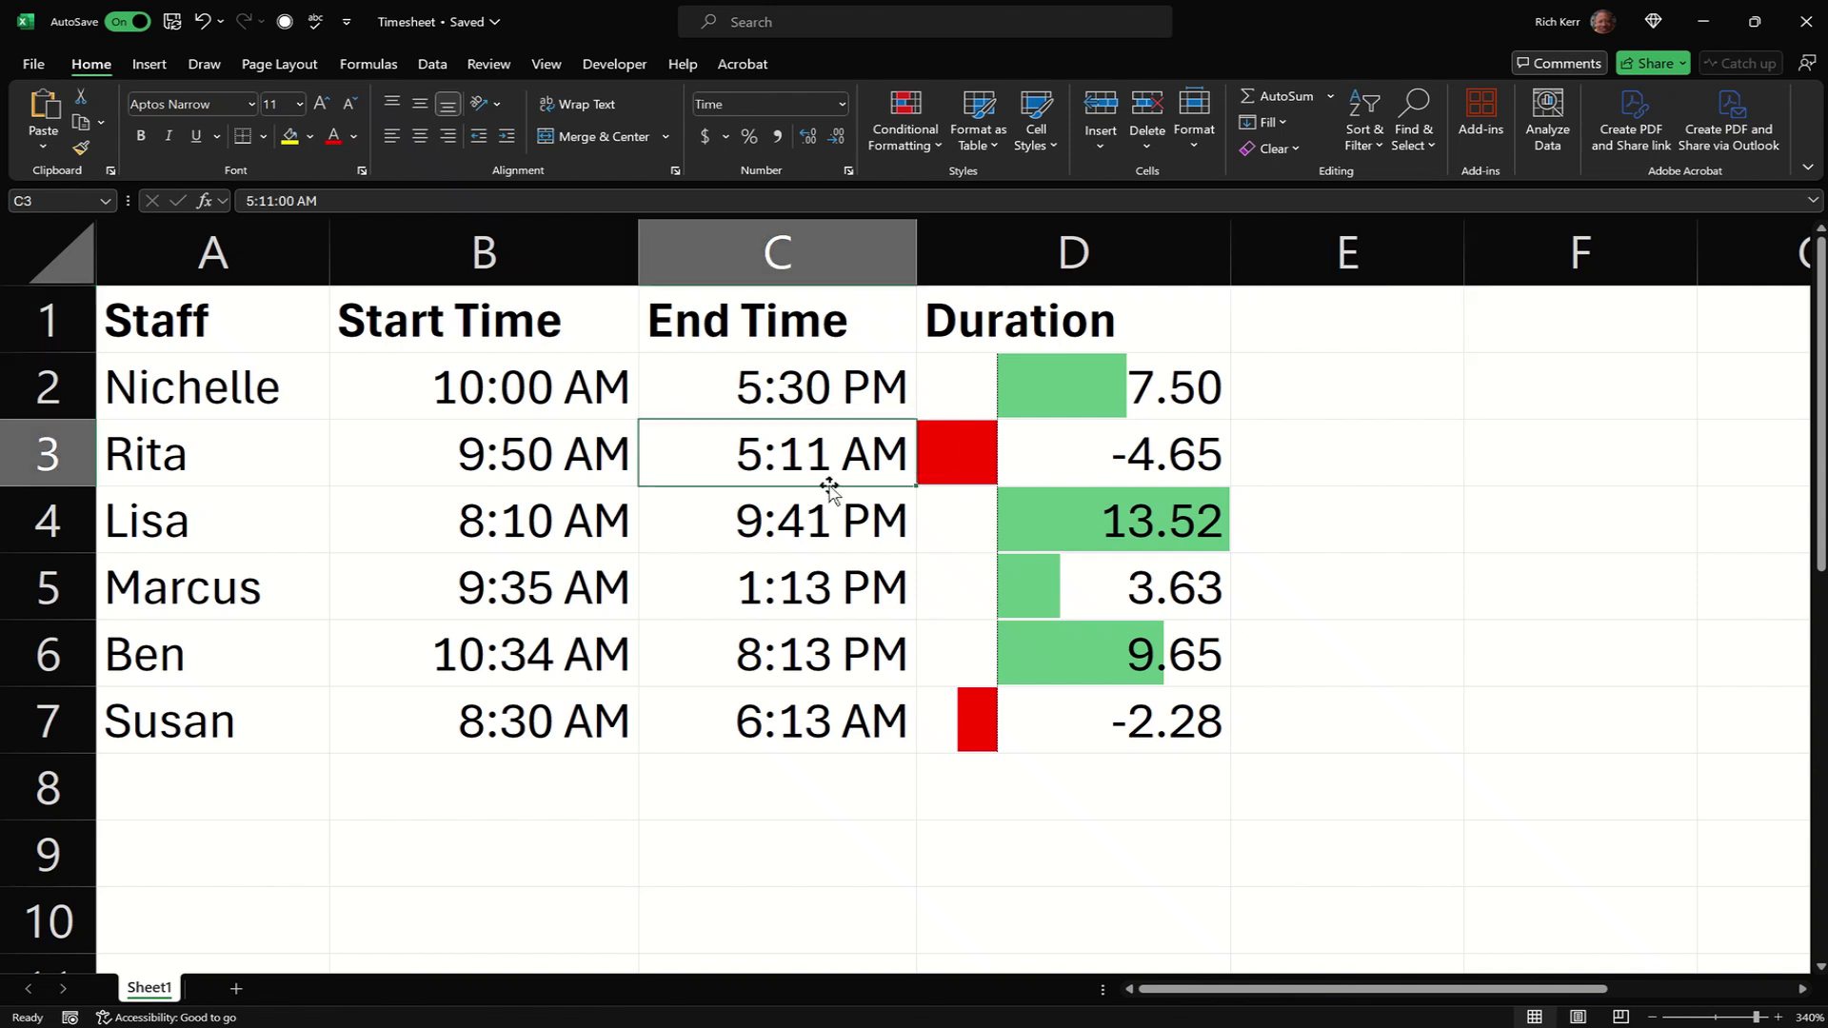
{"action": "type", "text": "5:"}
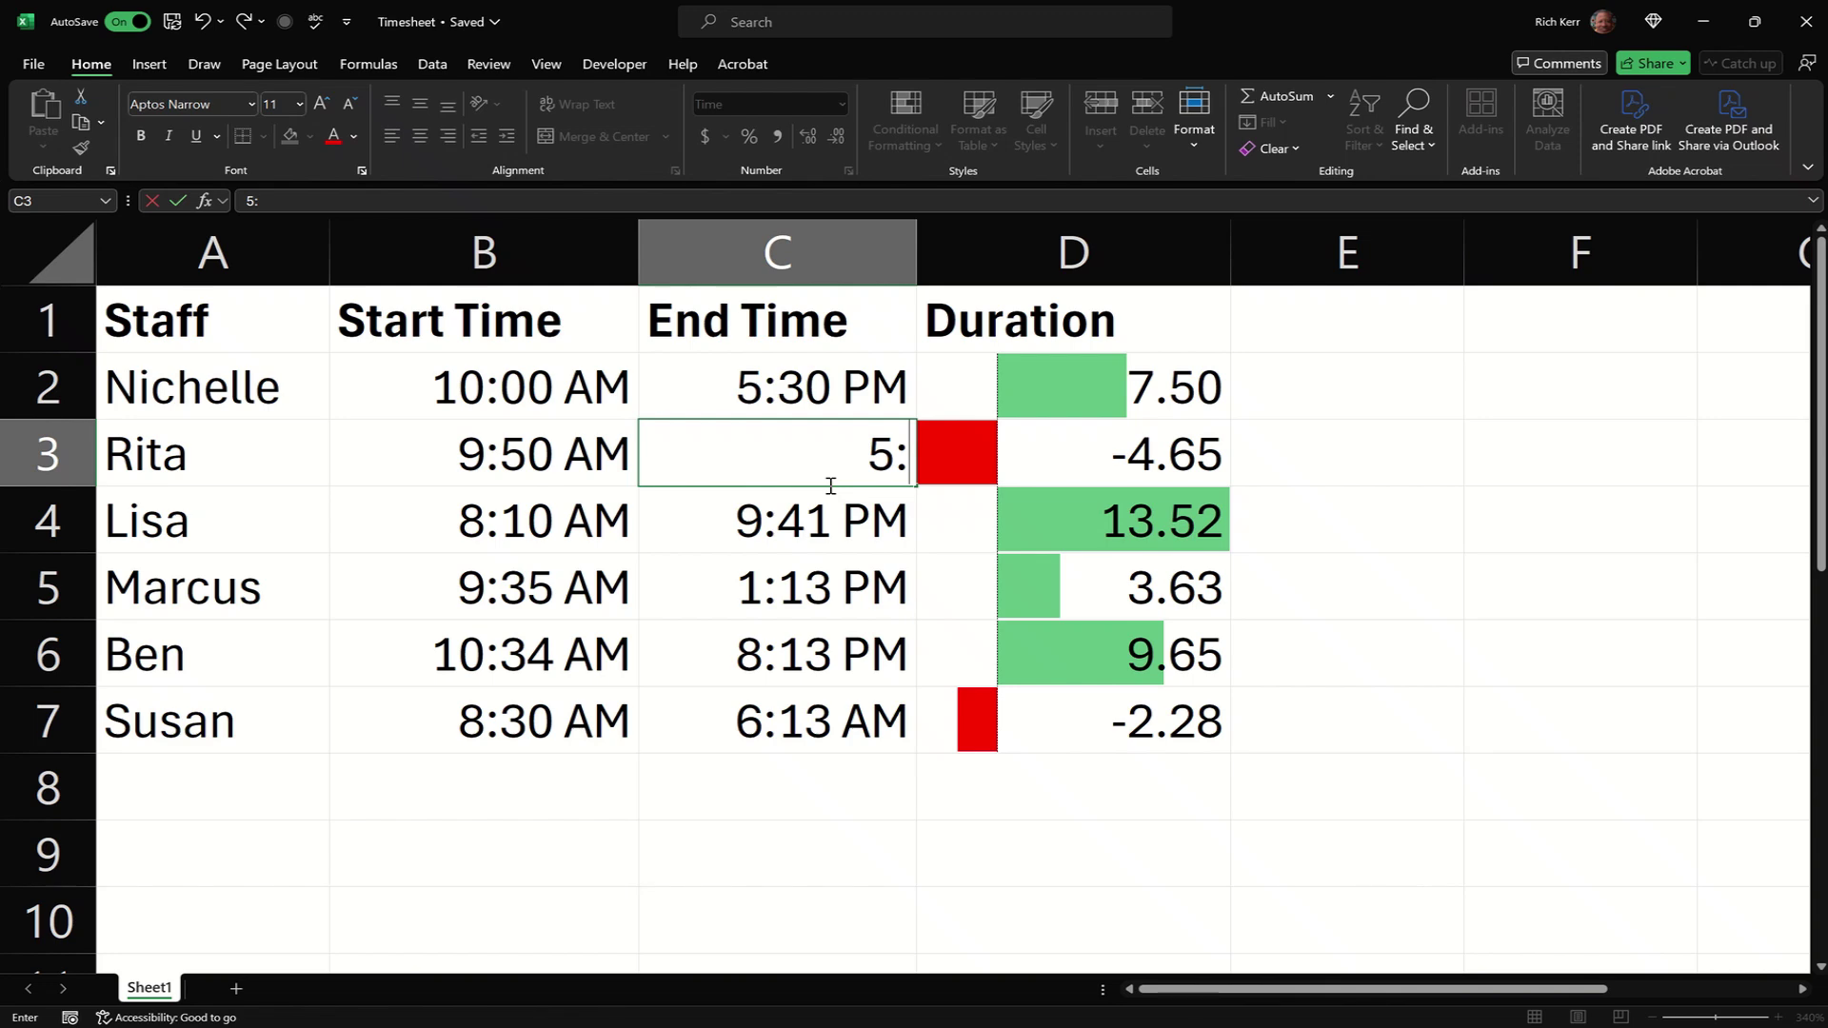
{"action": "type", "text": "11 PM"}
{"action": "key", "text": "Return"}
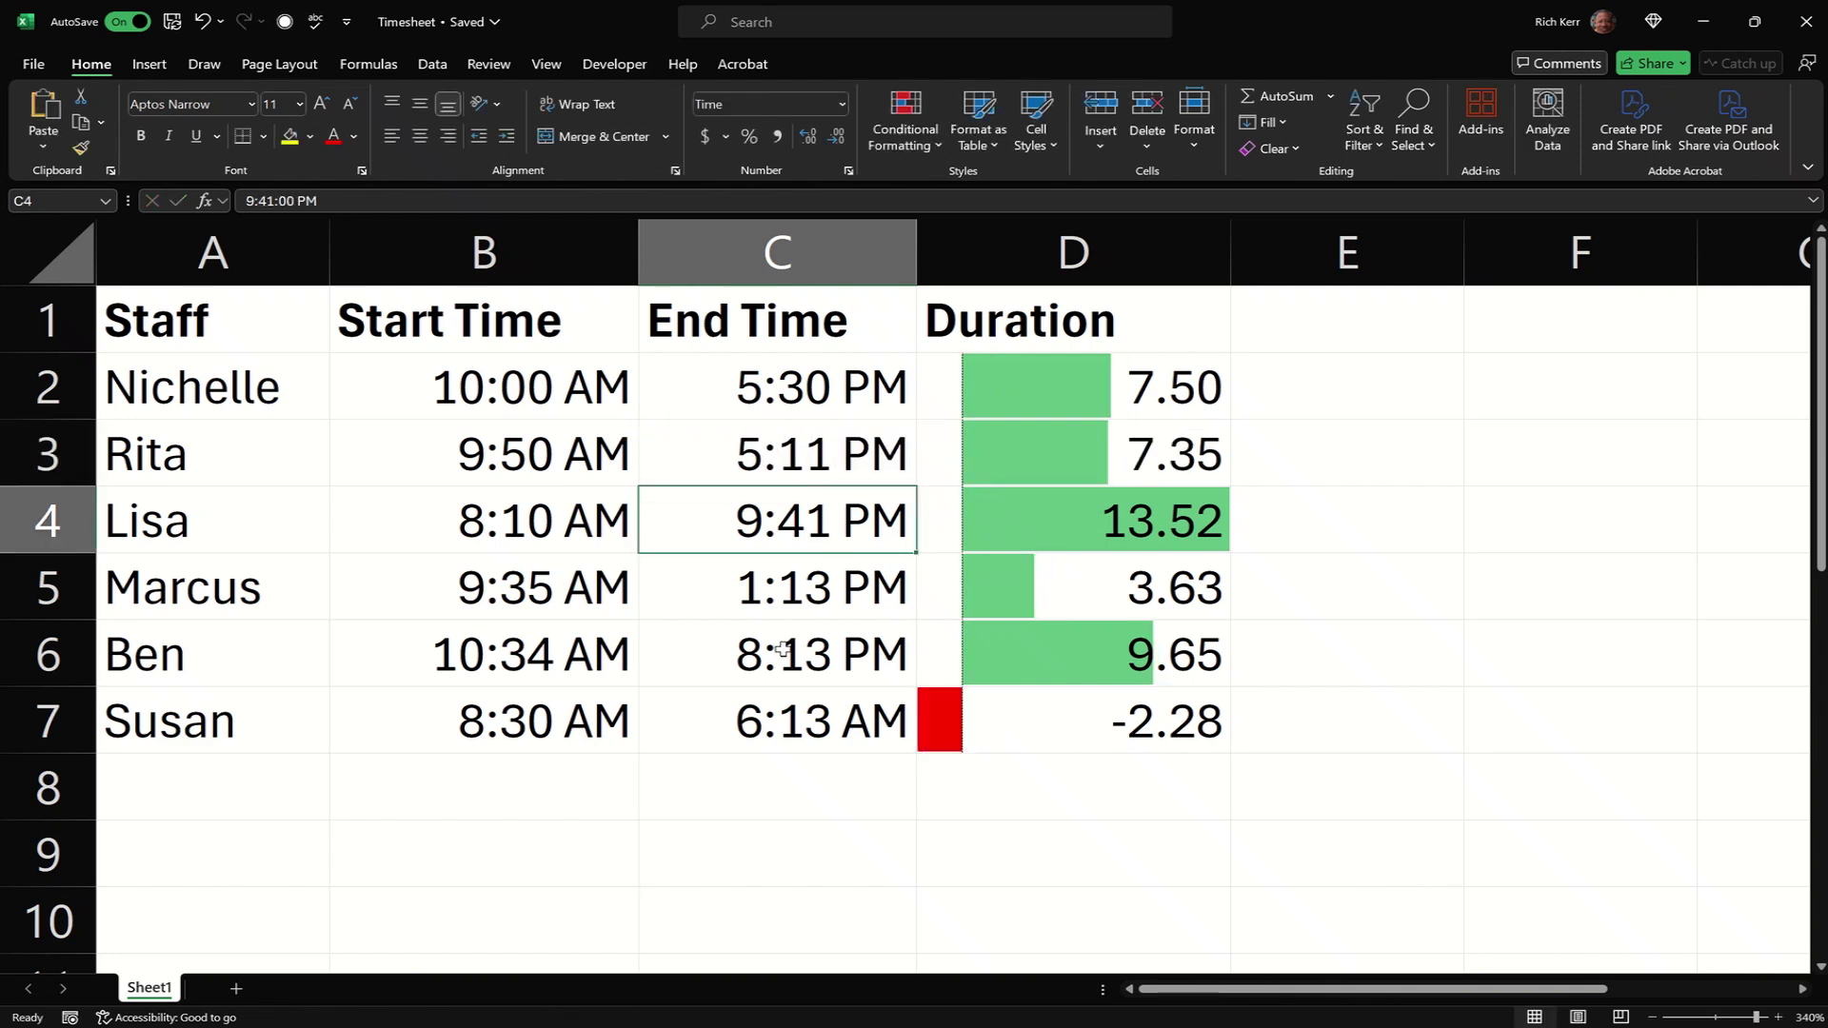
{"action": "left_click", "coordinate": [765, 723]}
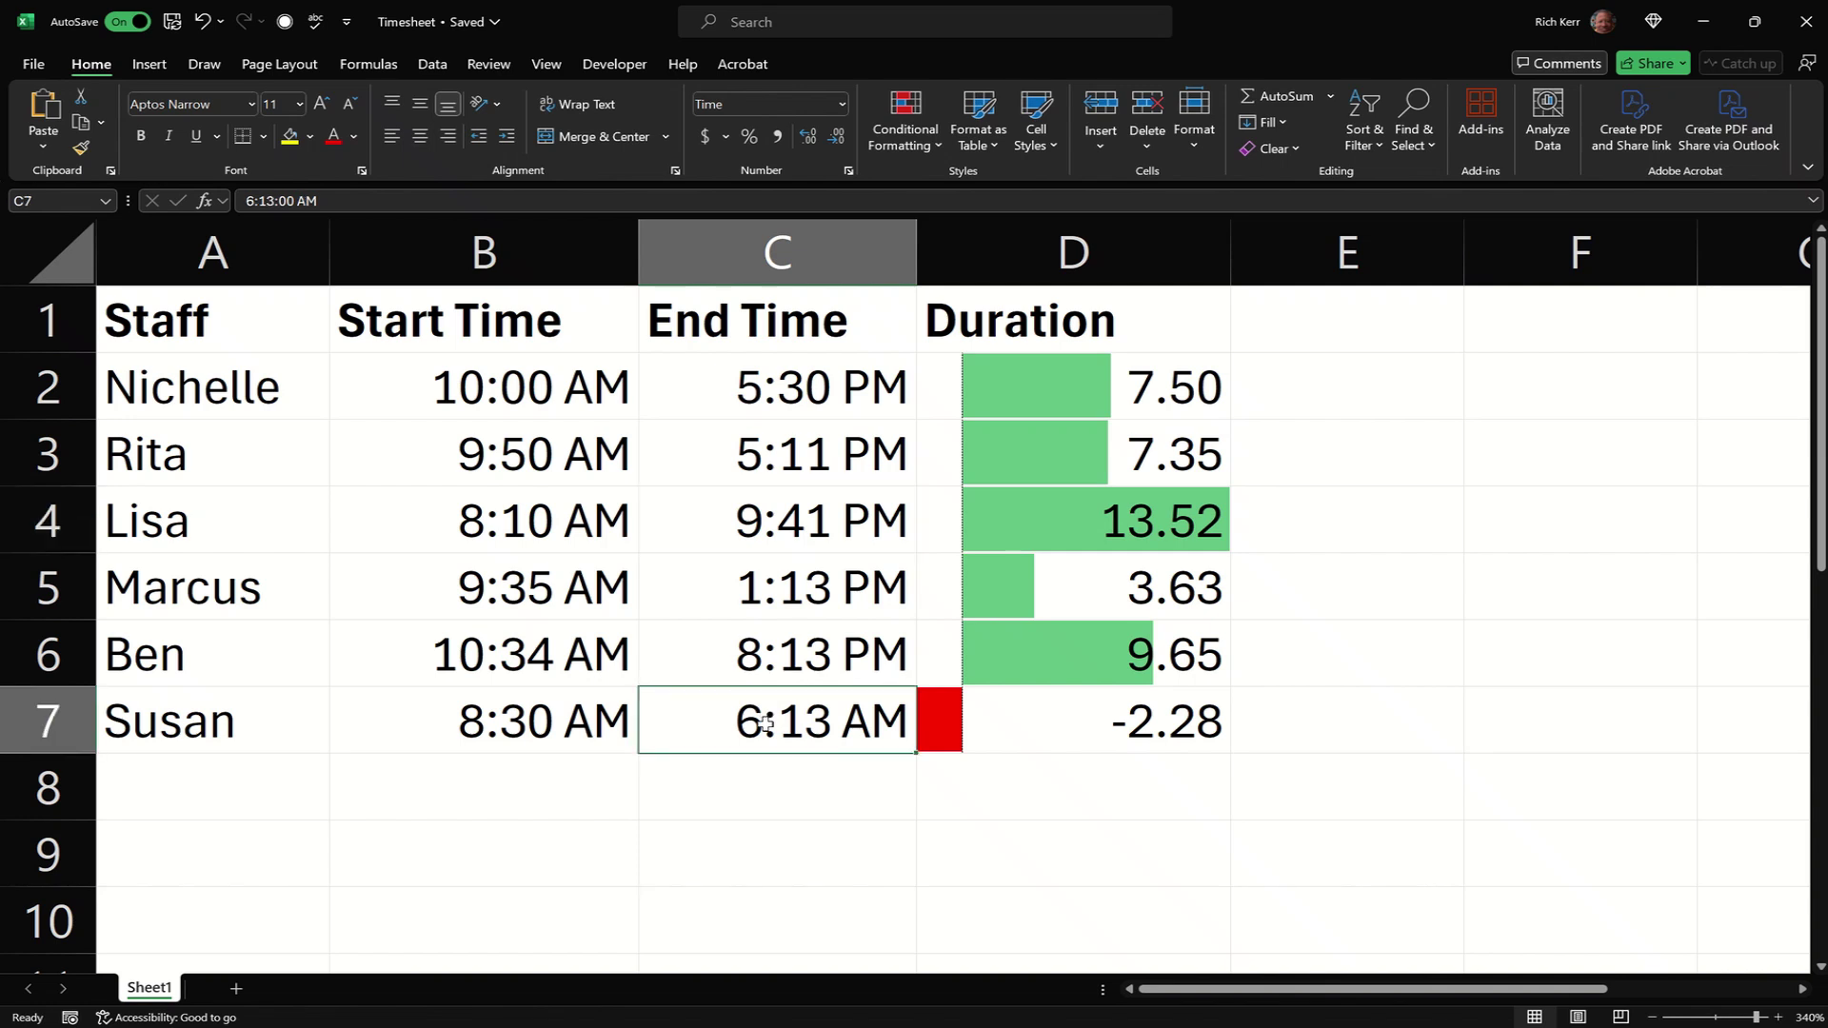
{"action": "type", "text": "6"}
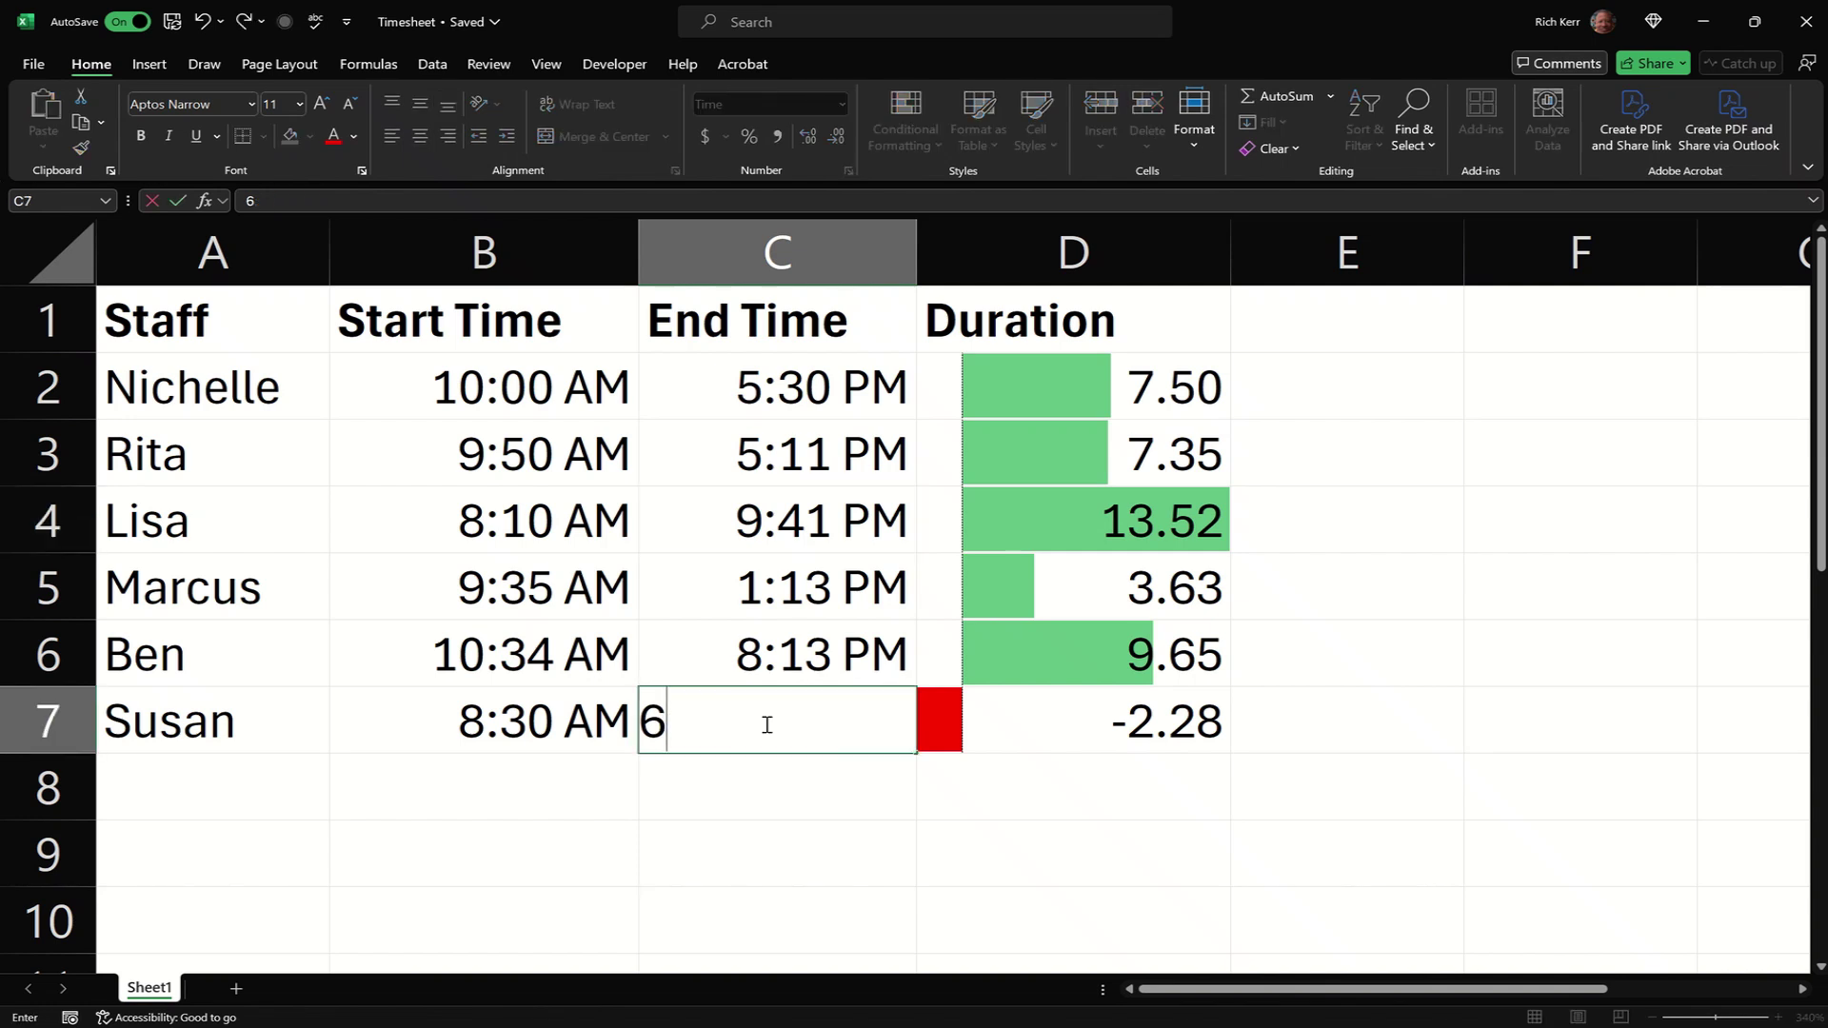
{"action": "type", "text": ":13 "}
{"action": "type", "text": "PM"}
{"action": "key", "text": "Return"}
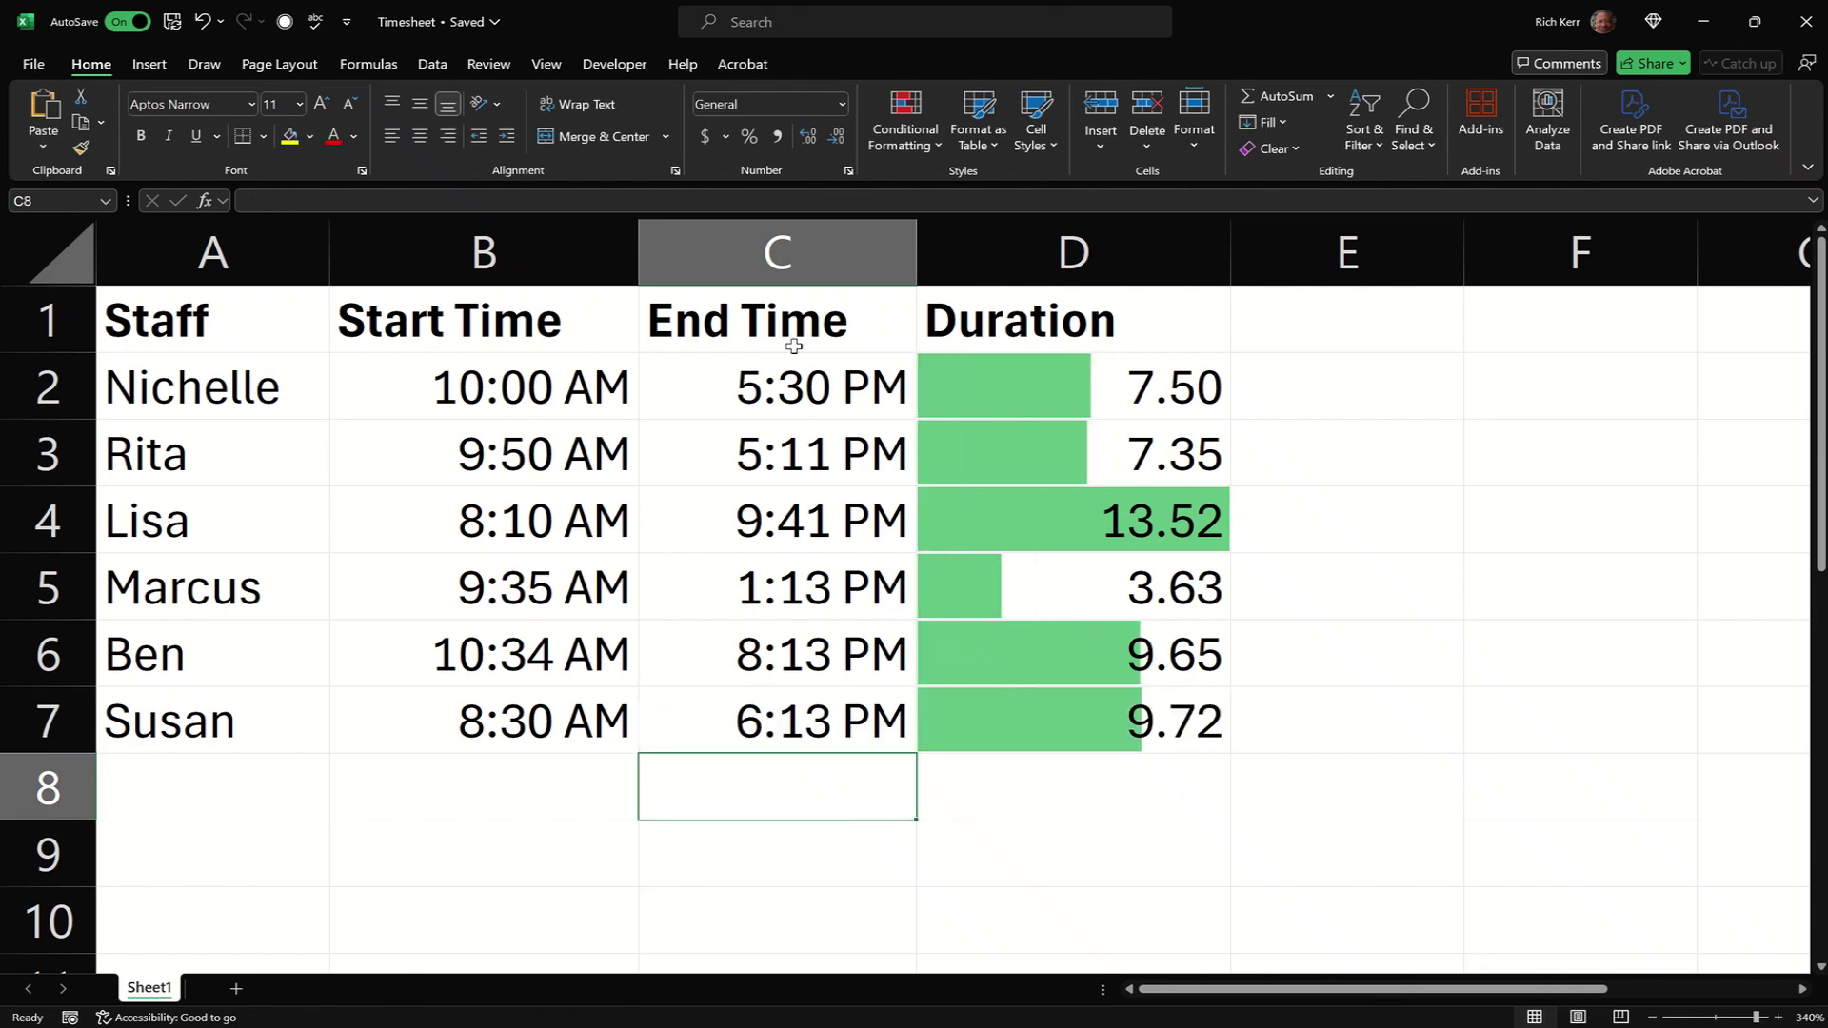
Head E1 as Costs and enter =D2*20 in E2, giving Nichelle a cost of 150
{"action": "right_click", "coordinate": [1418, 312]}
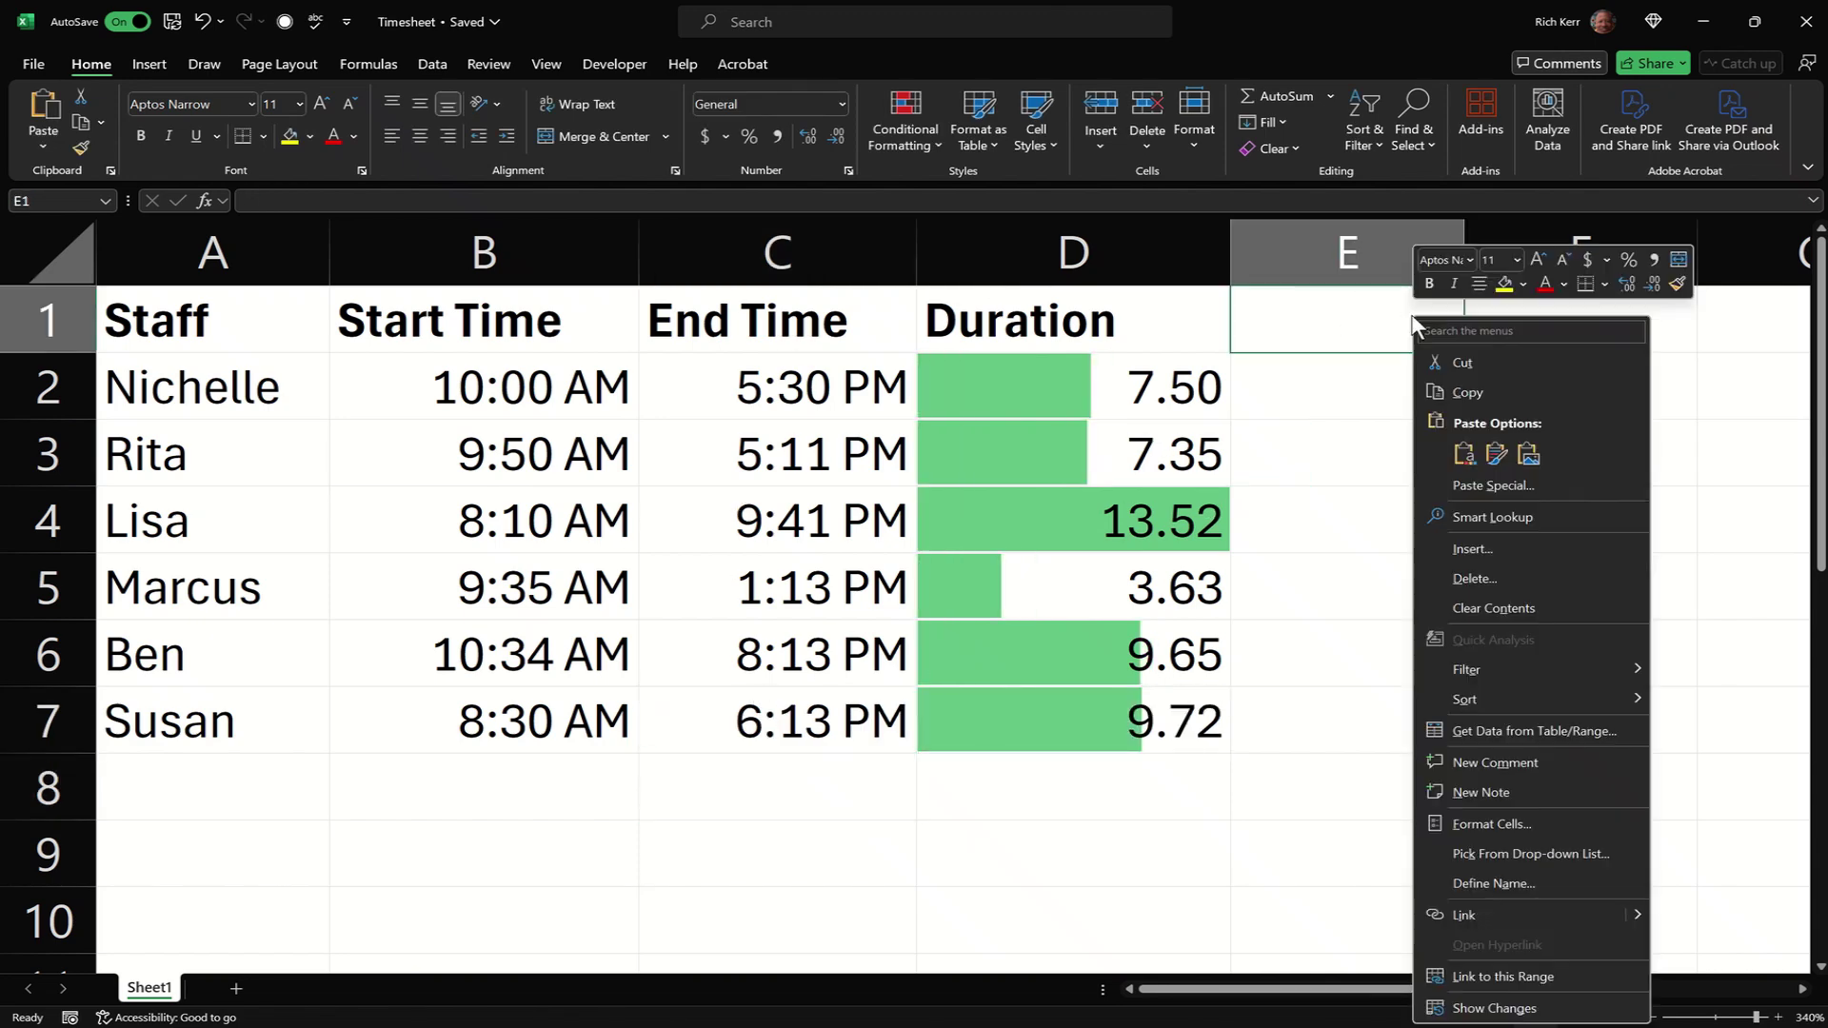
{"action": "left_click", "coordinate": [1373, 330]}
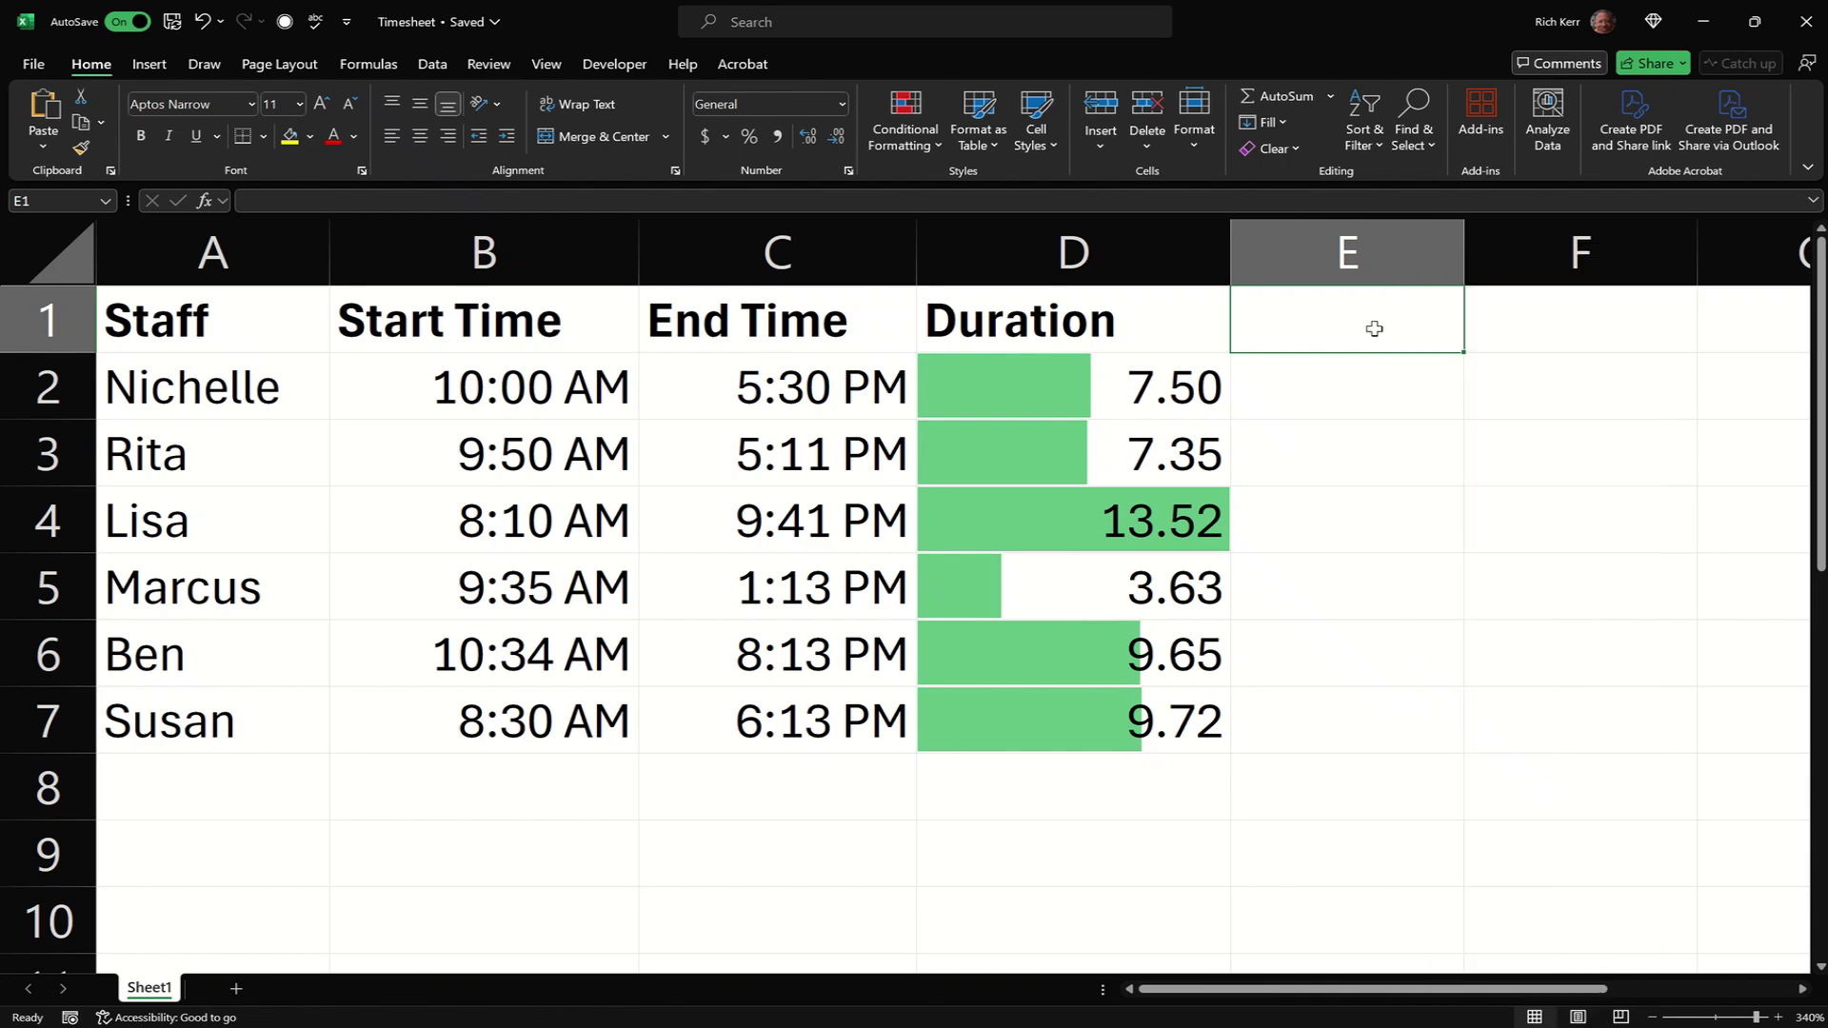
{"action": "type", "text": "Cost"}
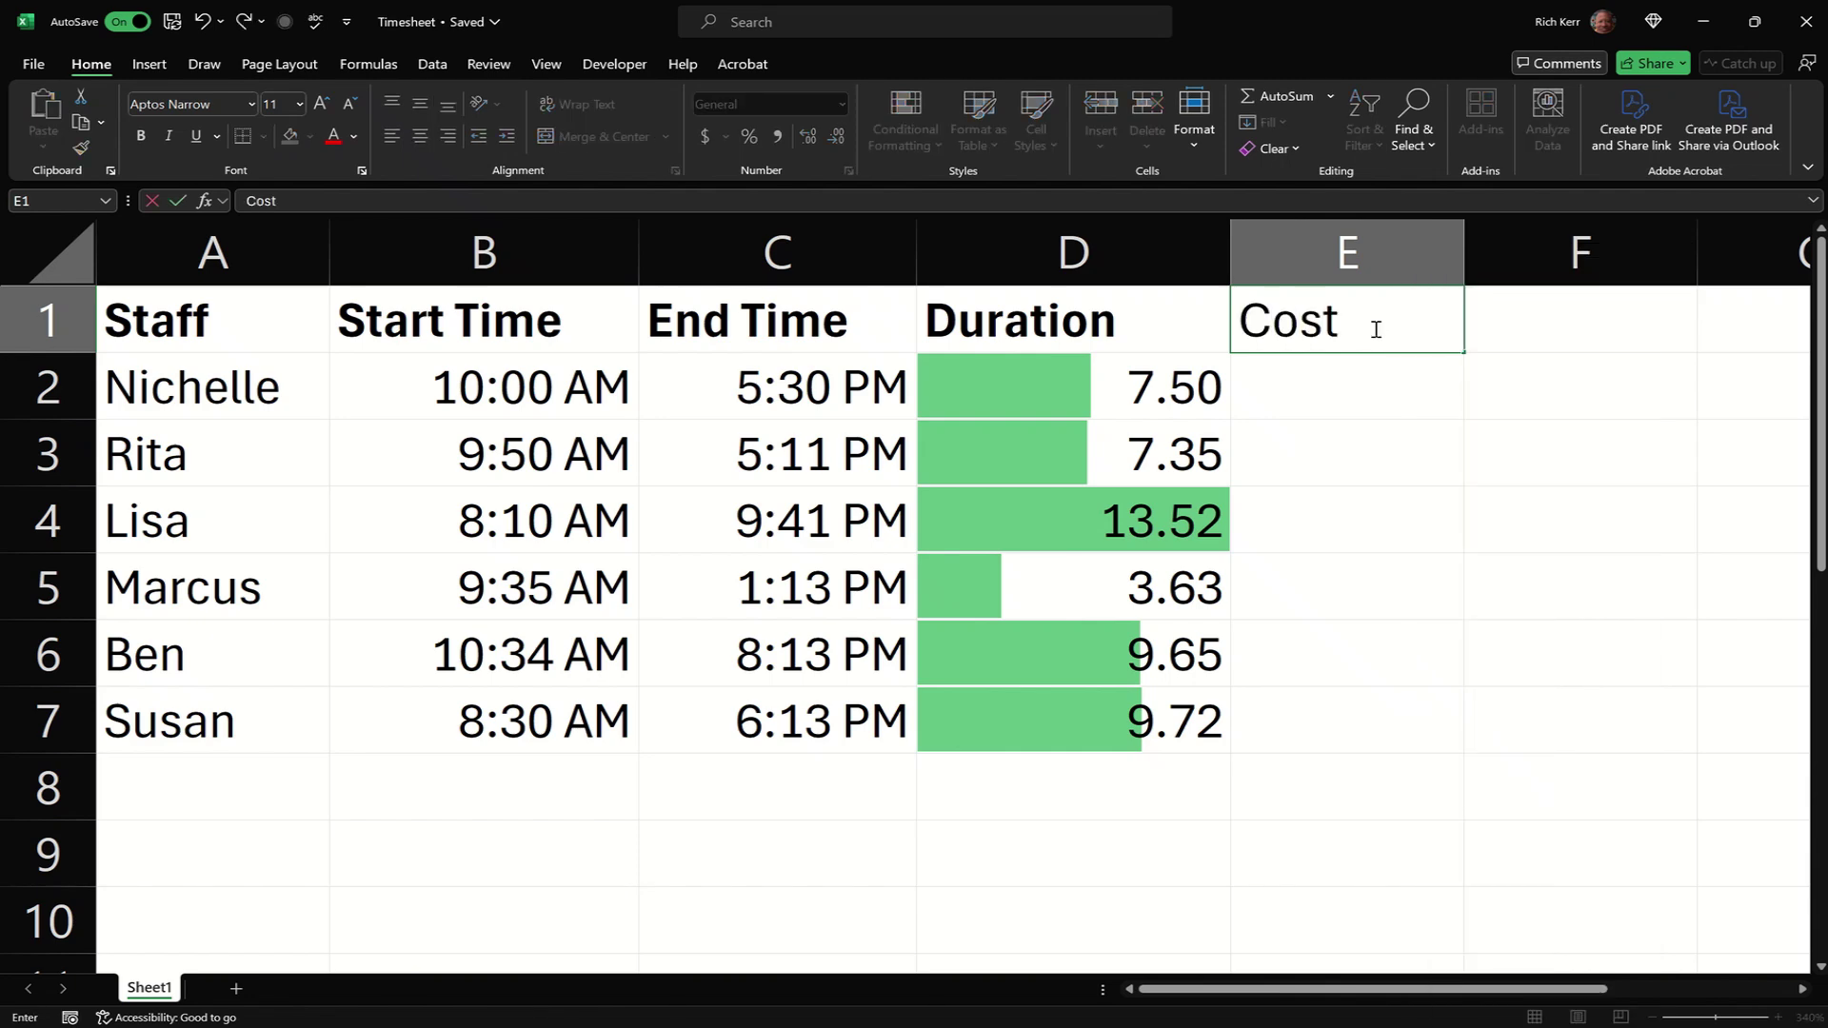
{"action": "type", "text": "s"}
{"action": "key", "text": "Return"}
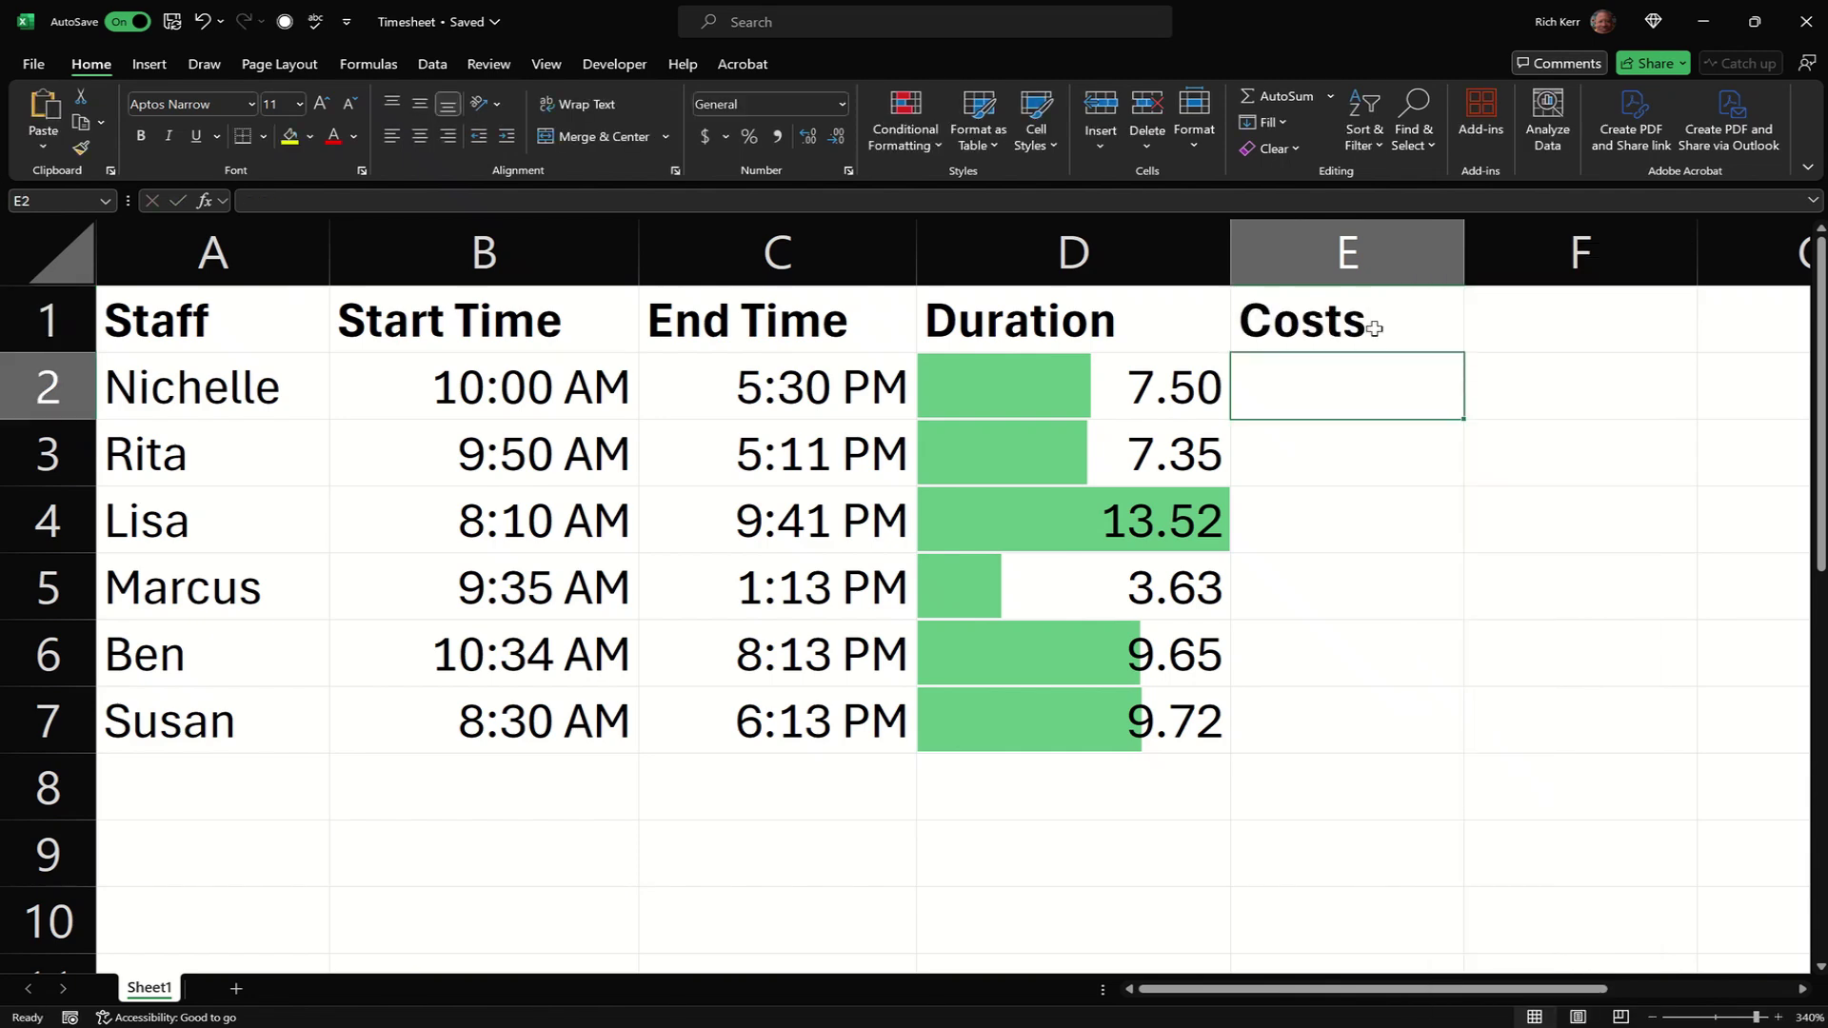
{"action": "type", "text": "="}
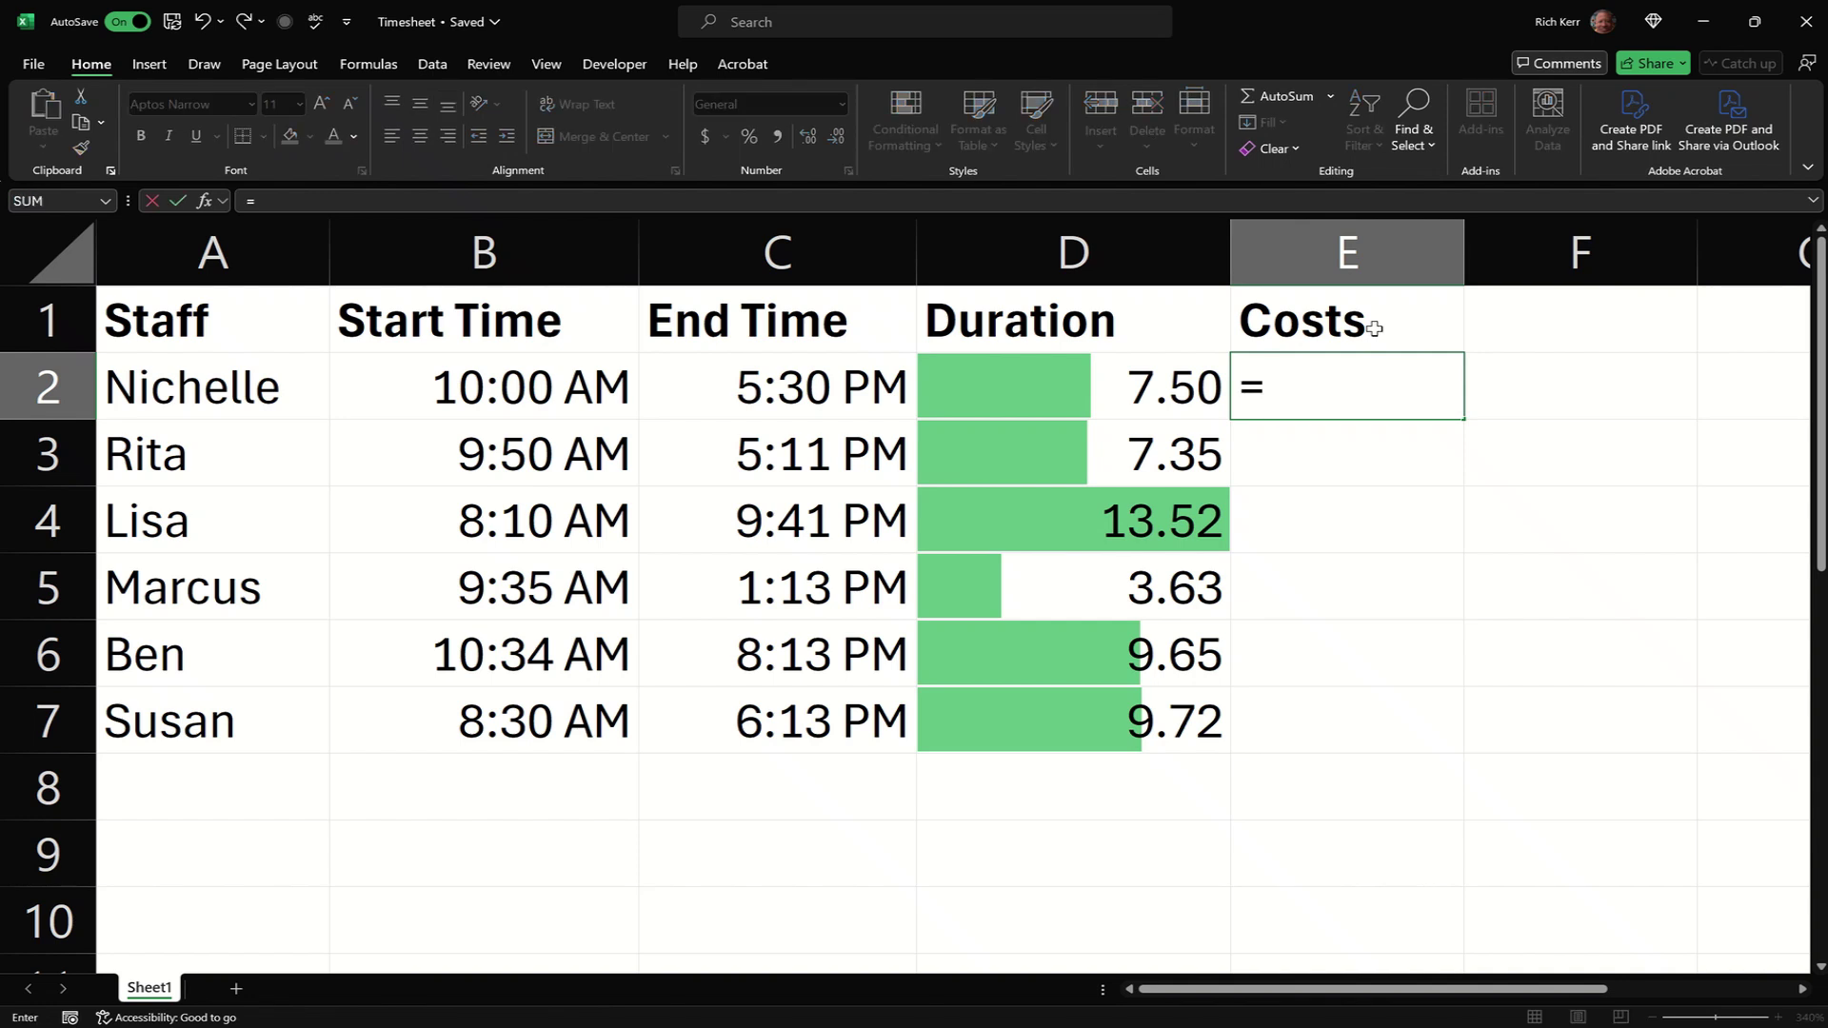
{"action": "left_click", "coordinate": [1175, 383]}
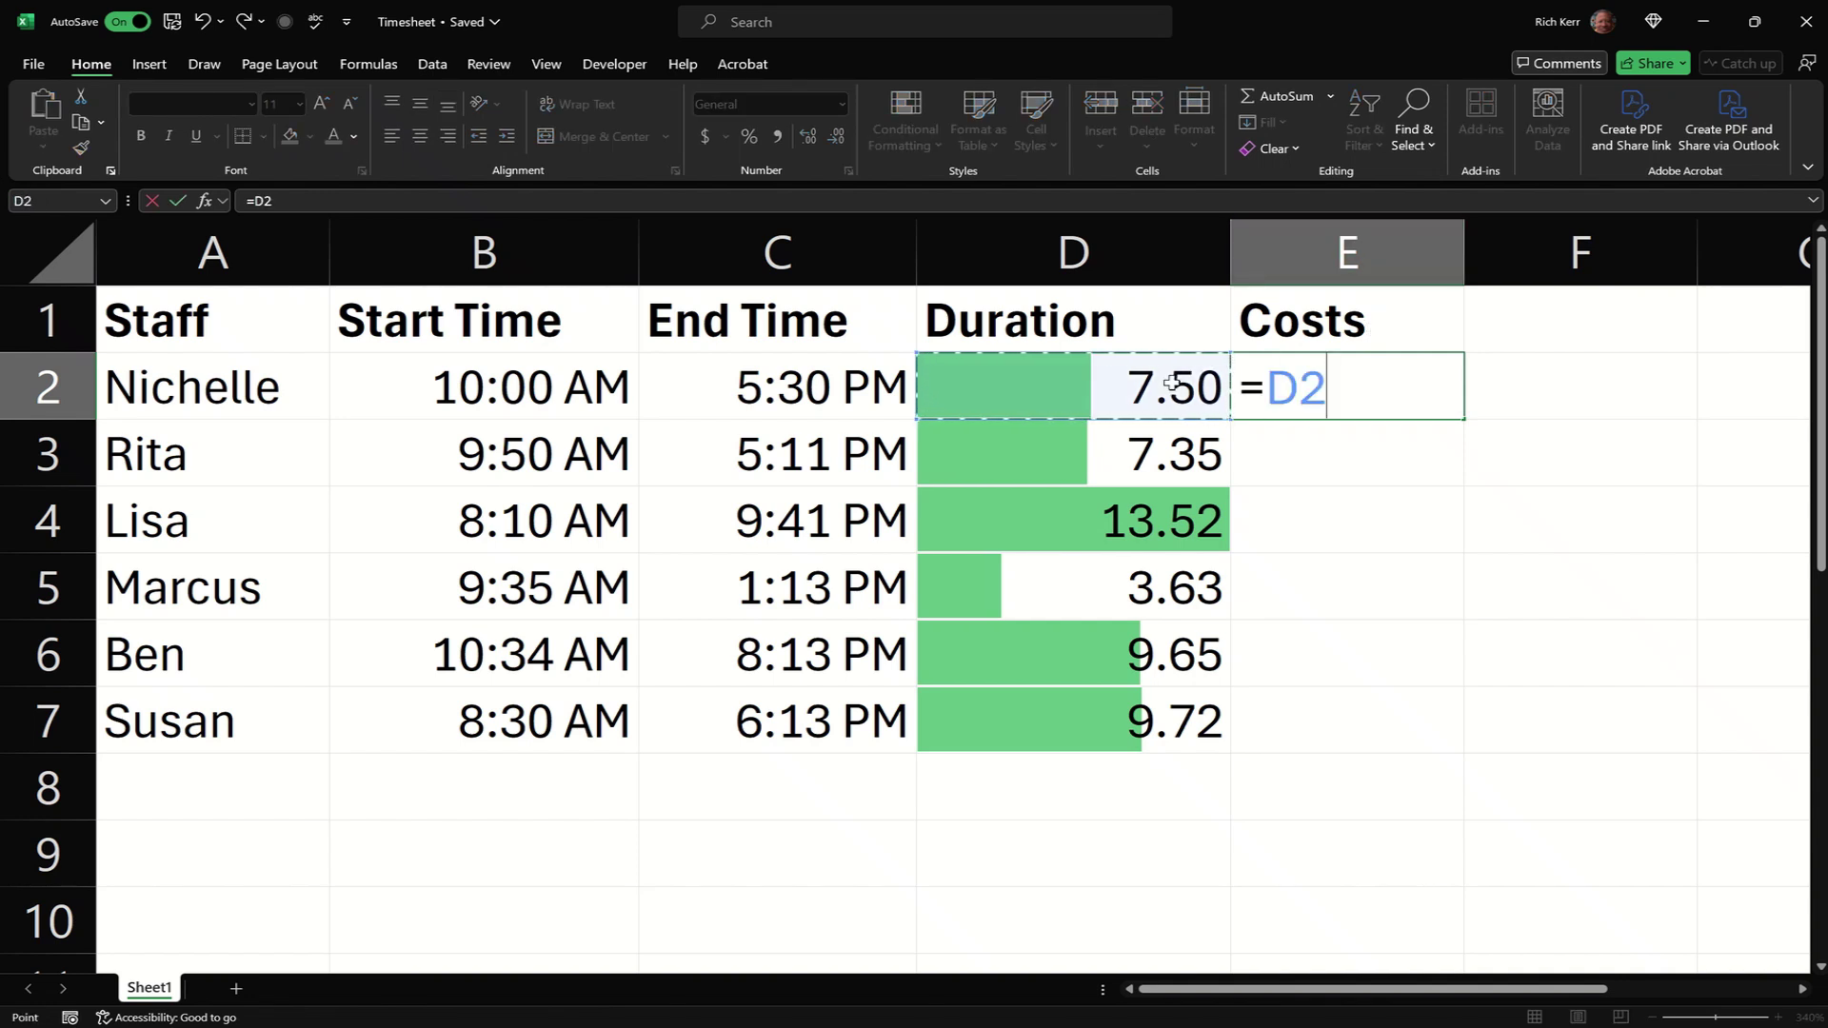
{"action": "type", "text": "*20"}
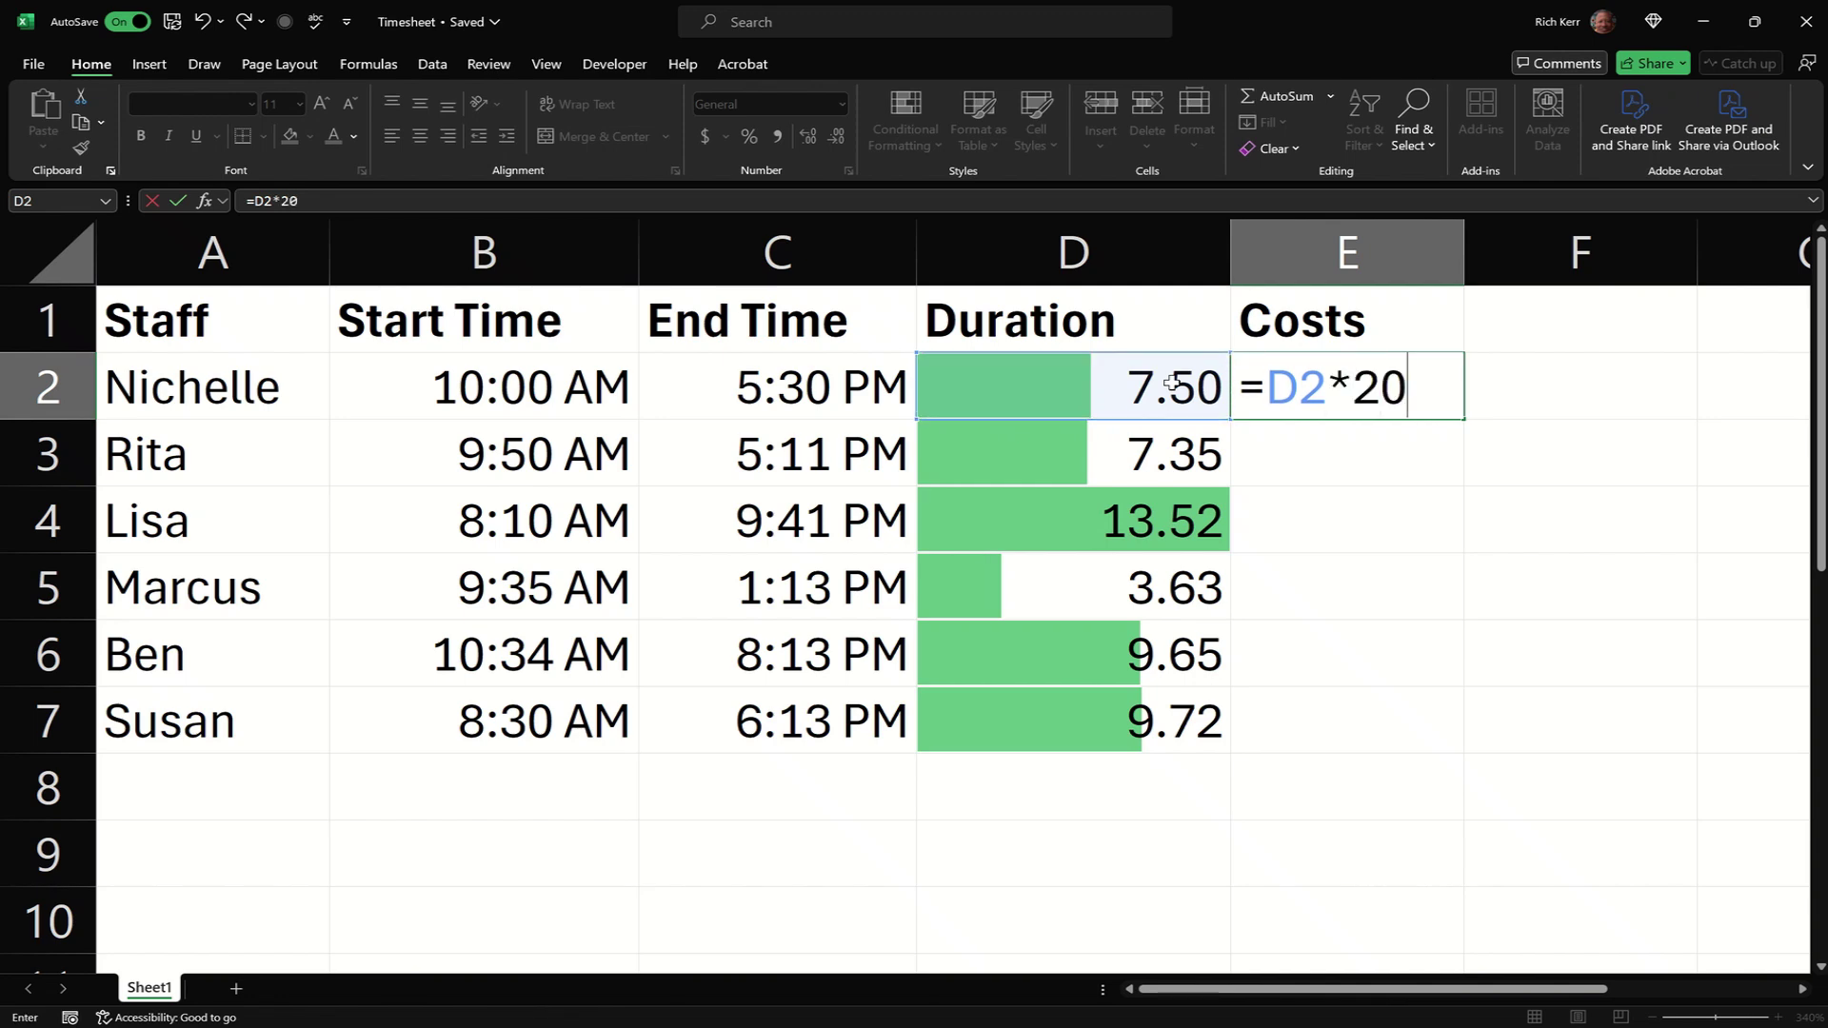
{"action": "key", "text": "Return"}
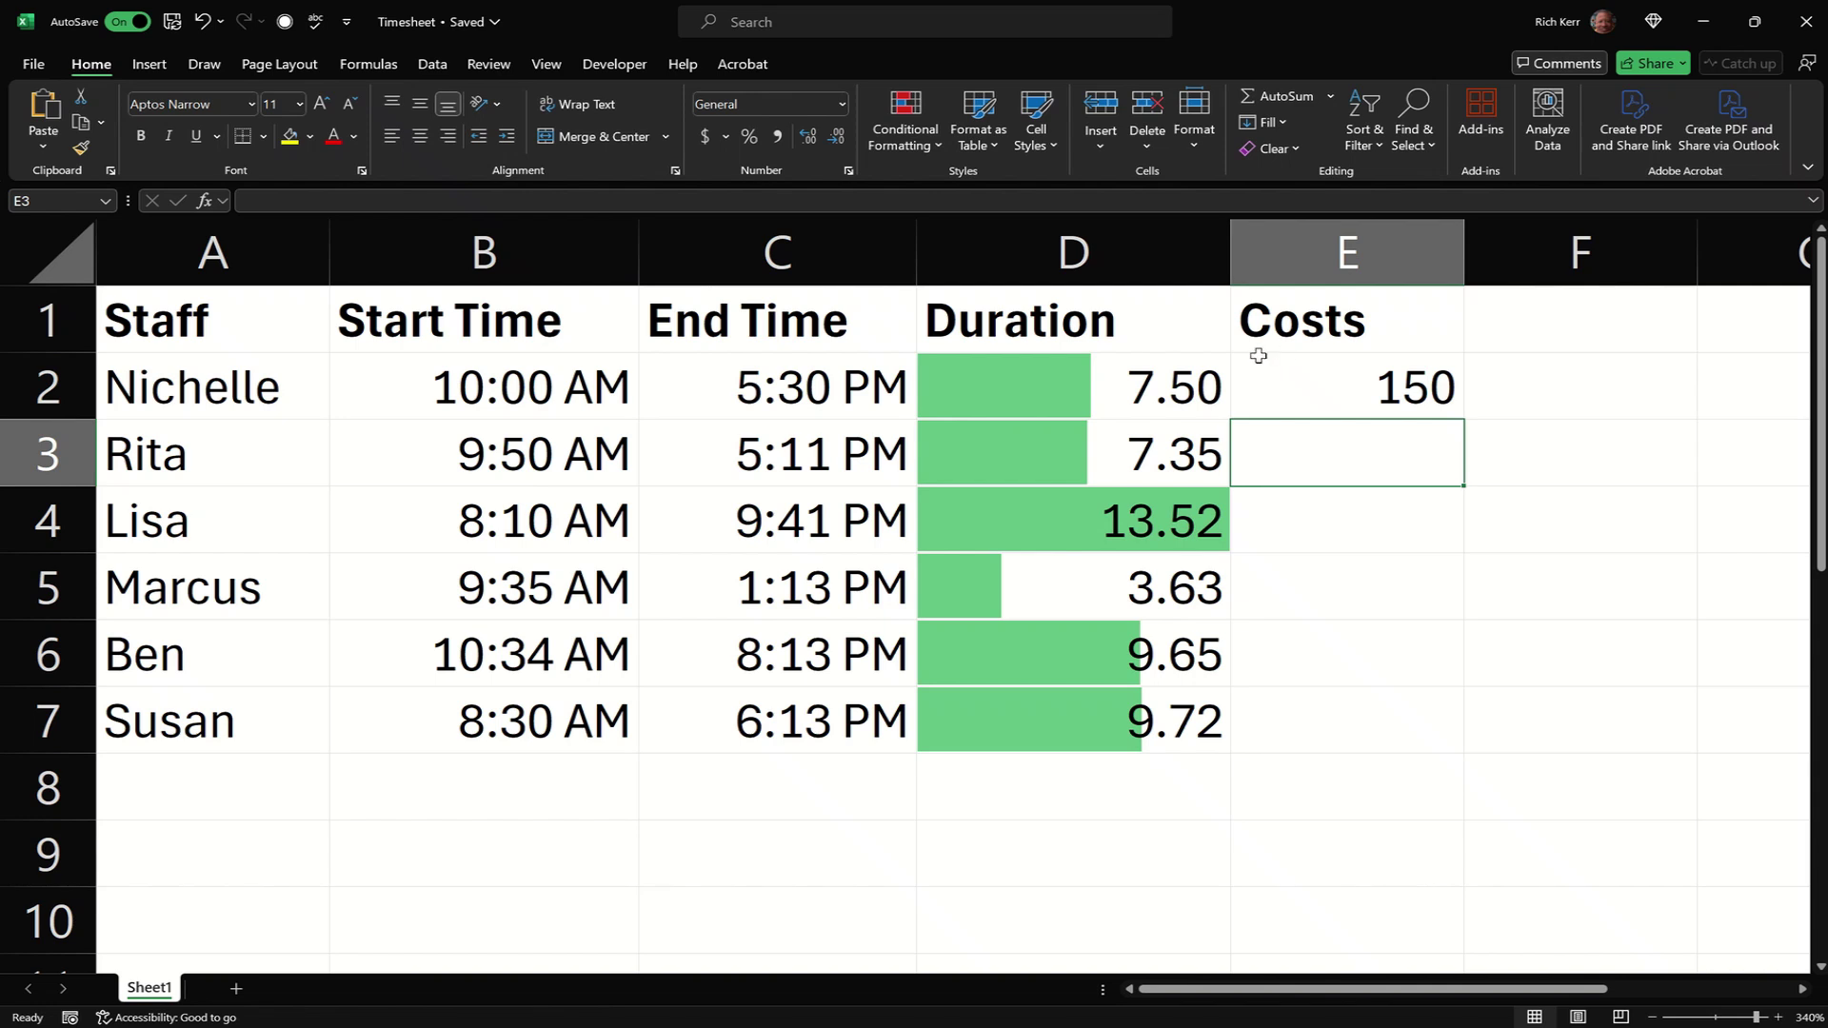
Format E2 as Accounting and fill the cost formula down to E7, from $150.00 to $194.33
{"action": "left_click", "coordinate": [1314, 386]}
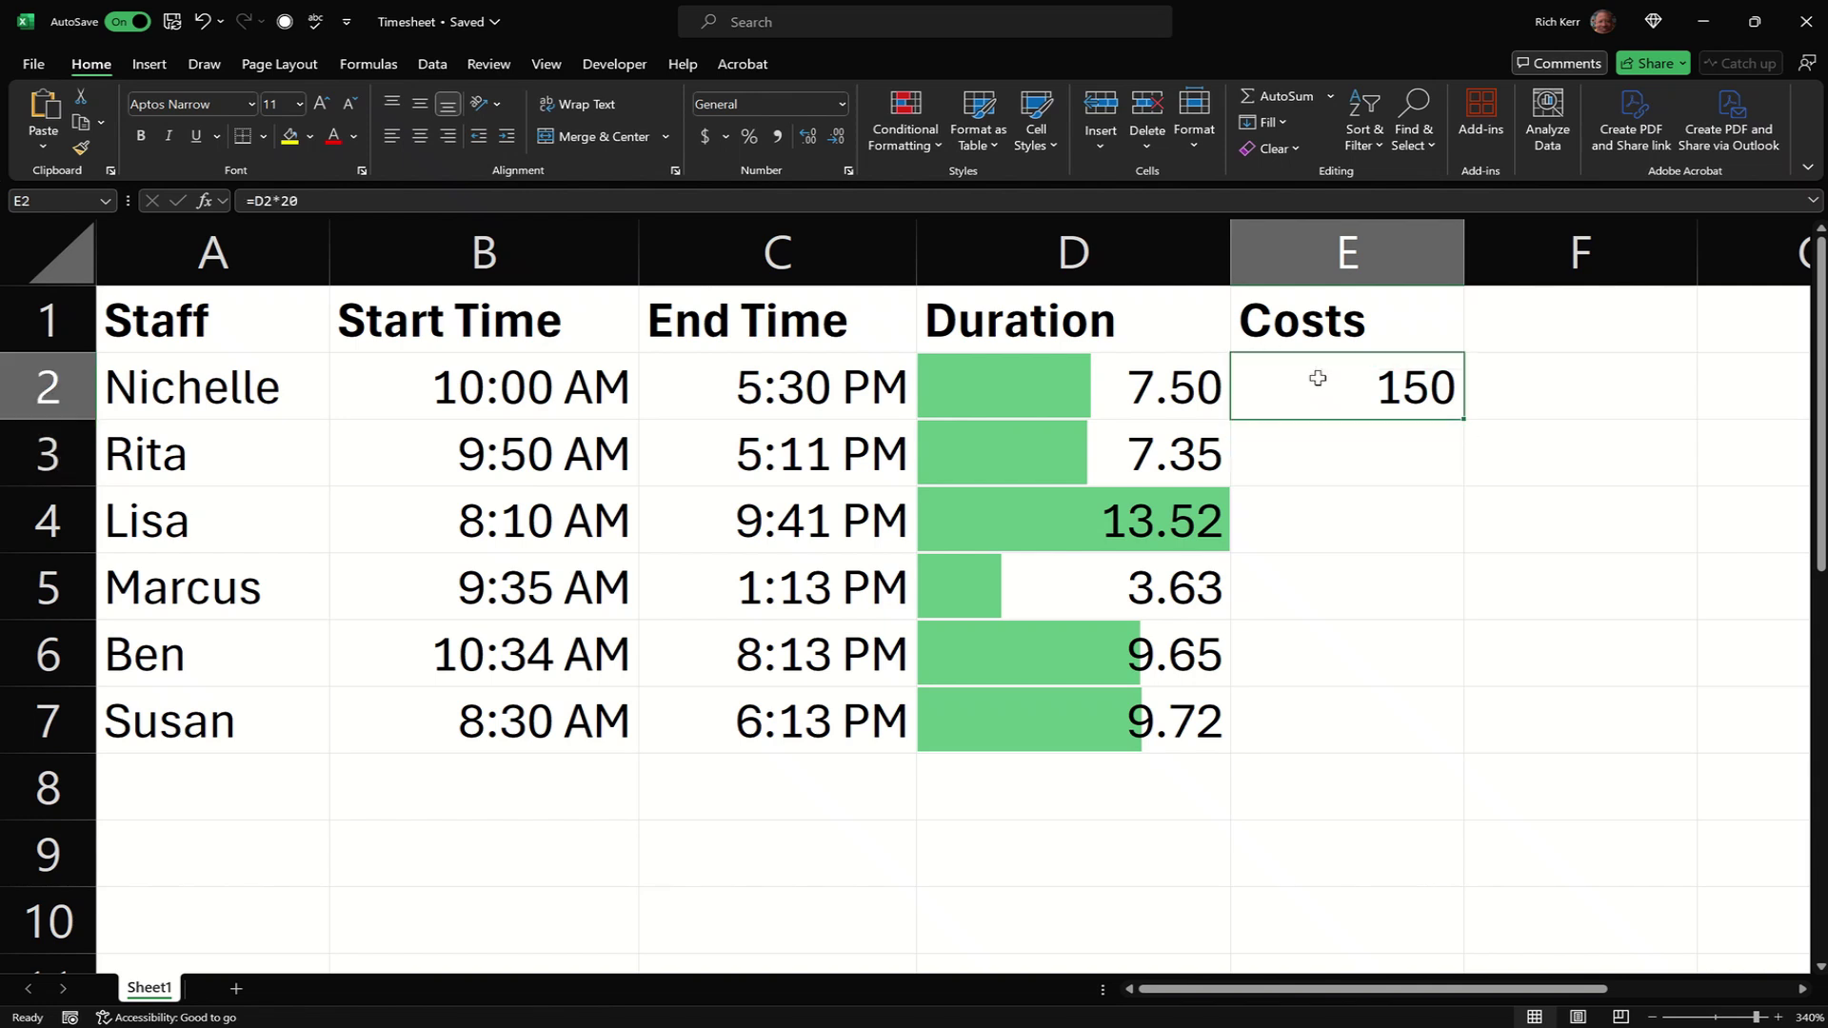
{"action": "left_click", "coordinate": [706, 141]}
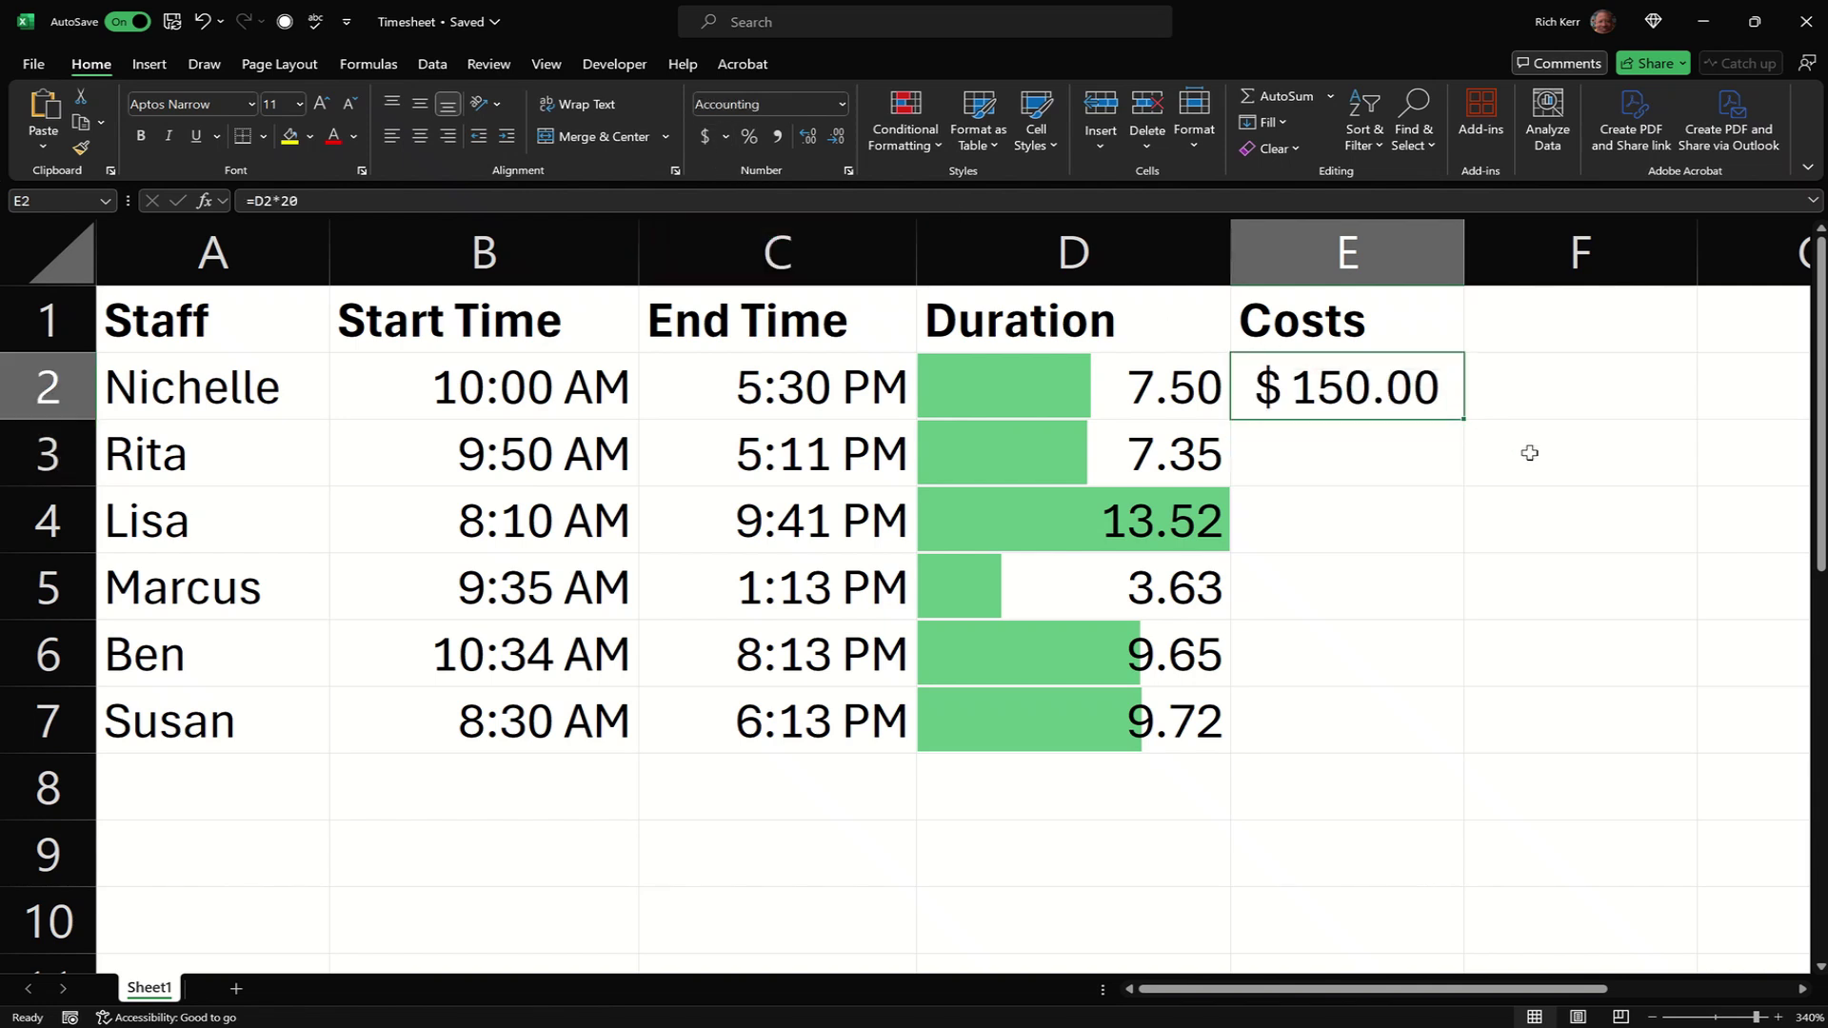
{"action": "double_click", "coordinate": [1464, 418]}
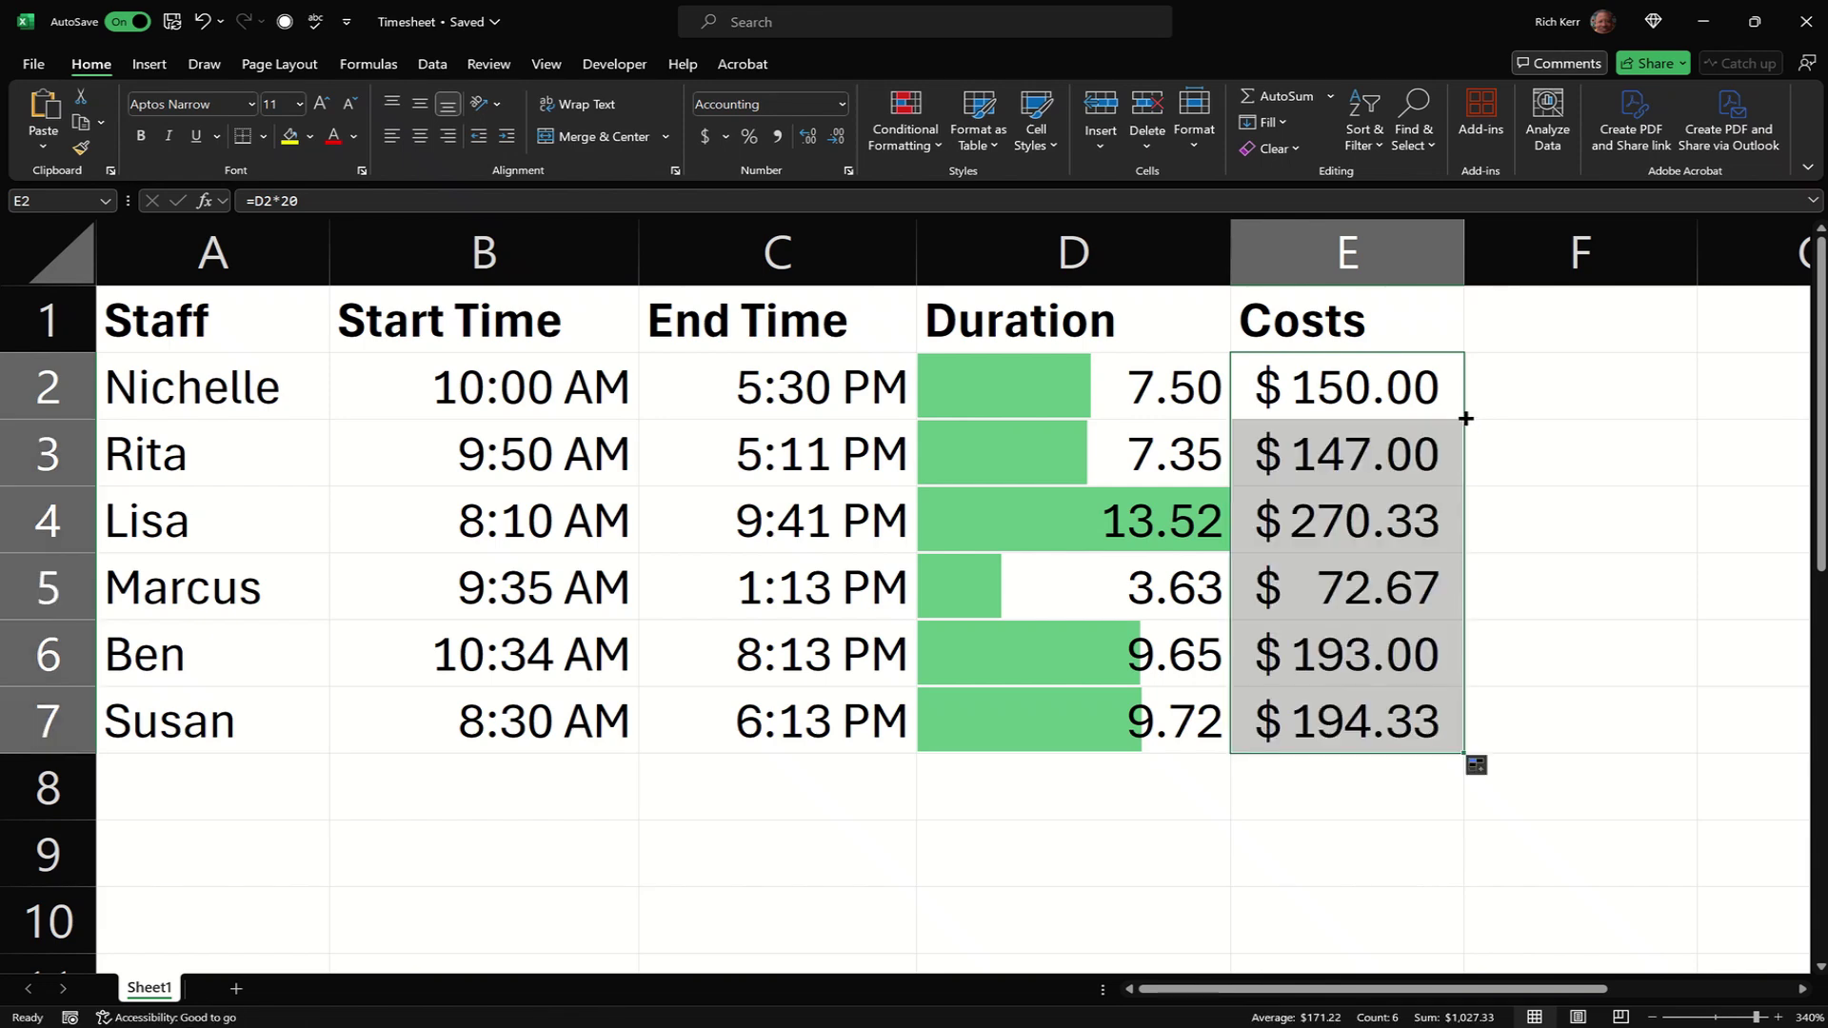